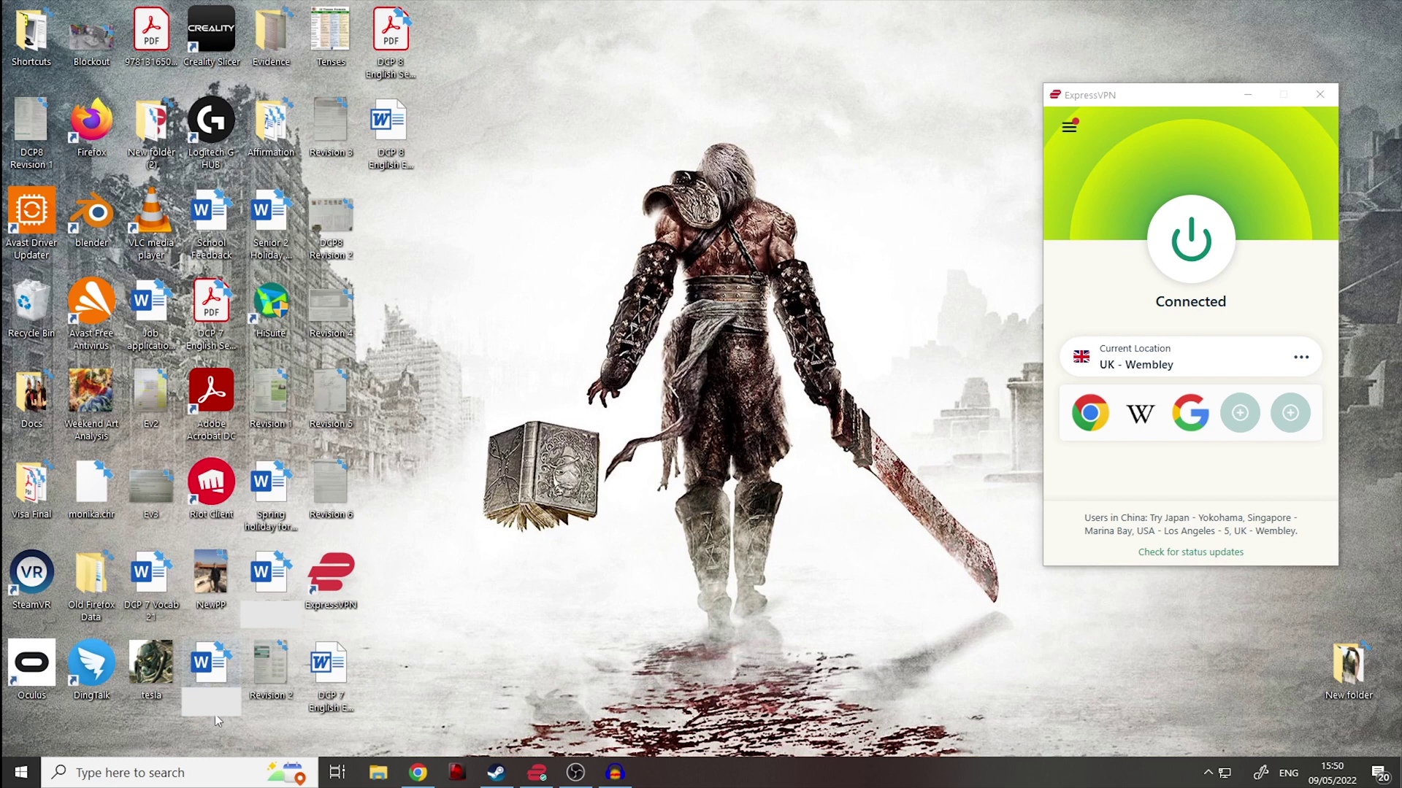
# Search Start for 'mobile hotspot' and open the Mobile hotspot settings result.
pyautogui.click(199, 776)
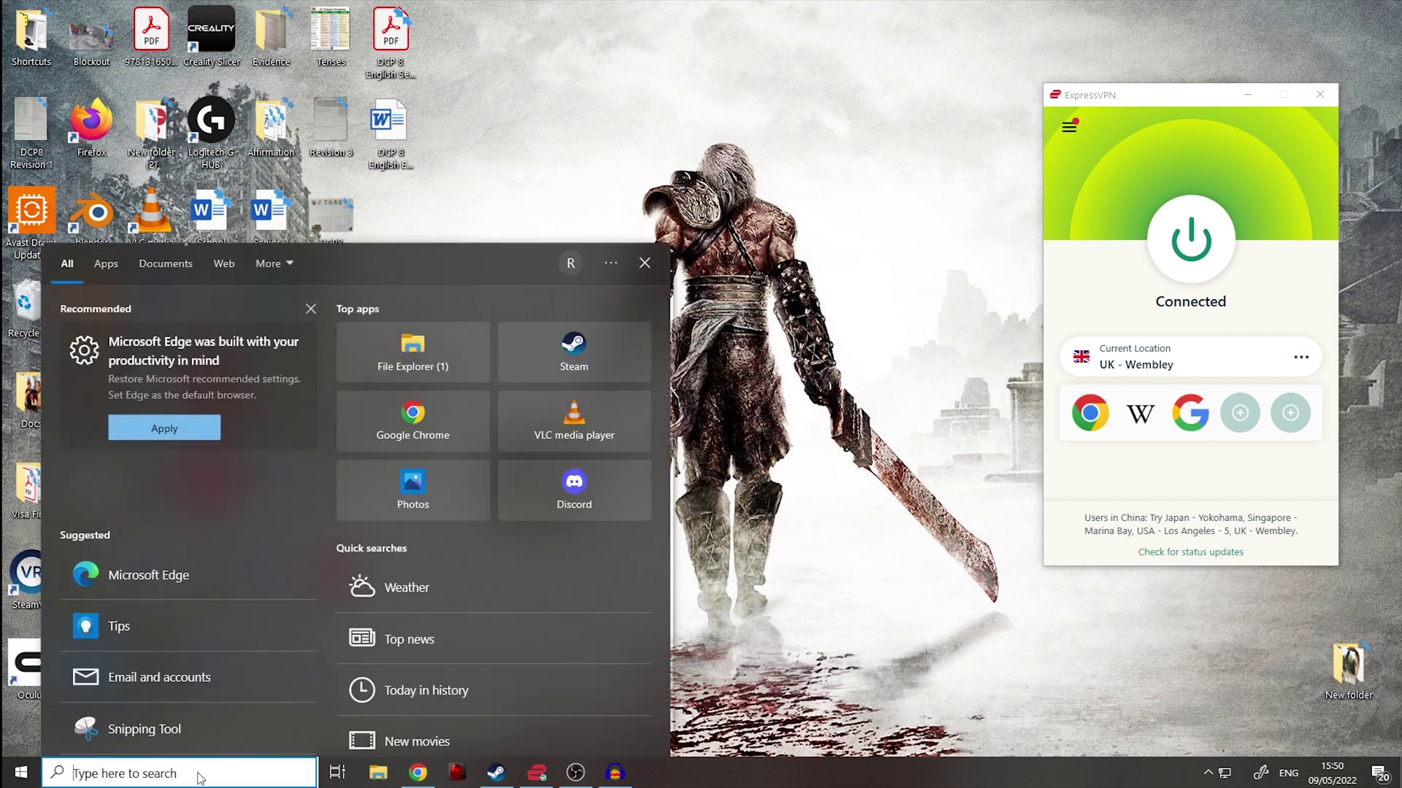
pyautogui.write('mobile hots')
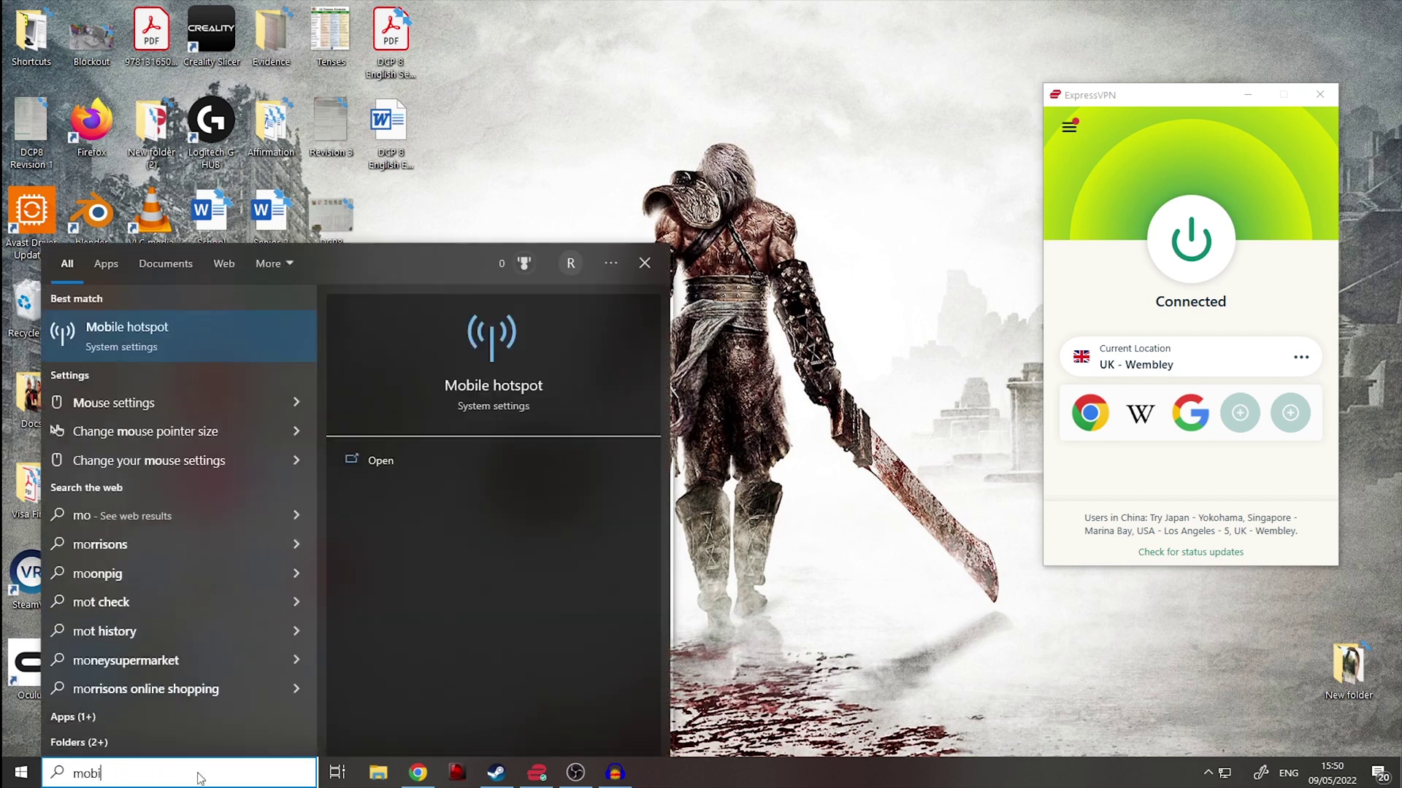
pyautogui.write('pot')
pyautogui.click(189, 335)
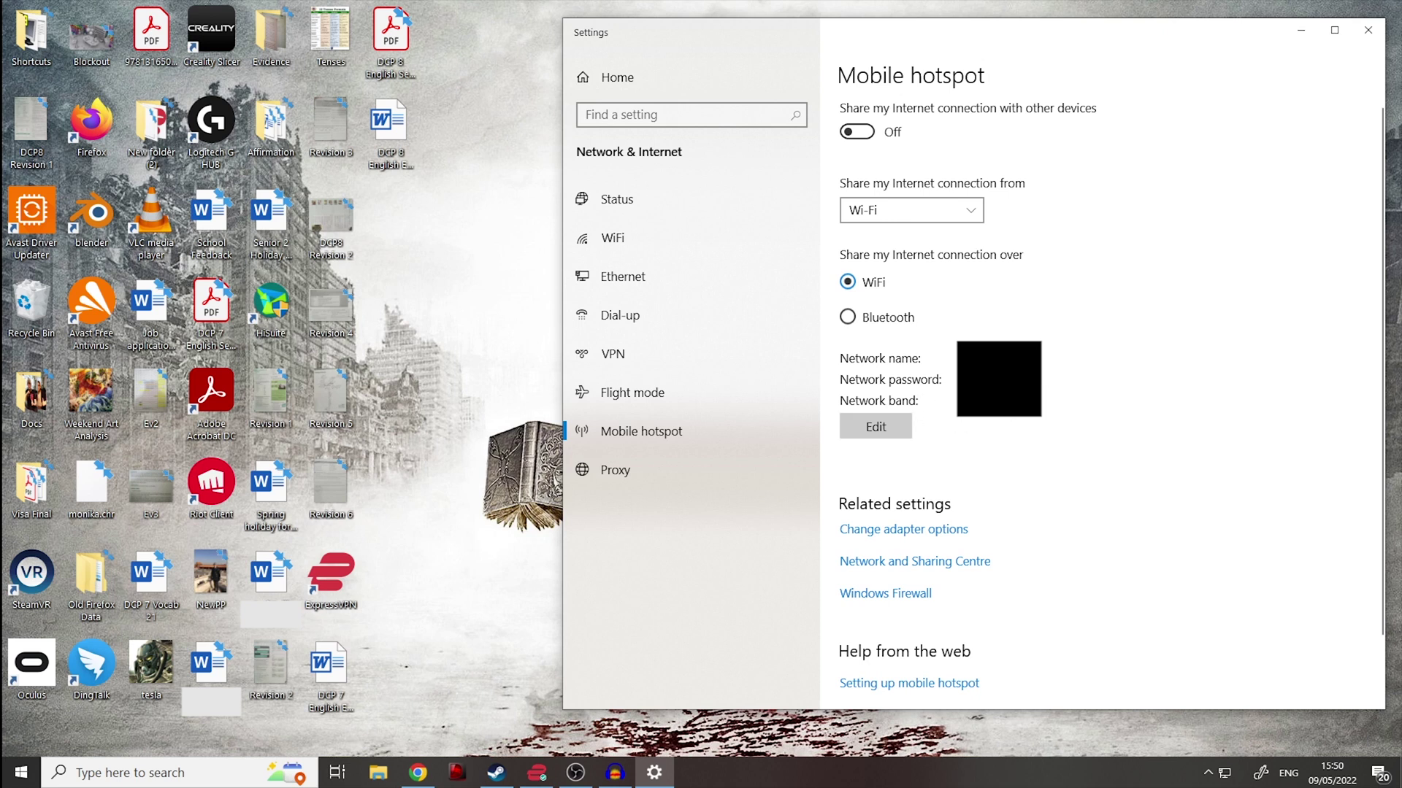
# Keep the existing hotspot network name and password, switch sharing On, and minimise Settings.
pyautogui.click(904, 430)
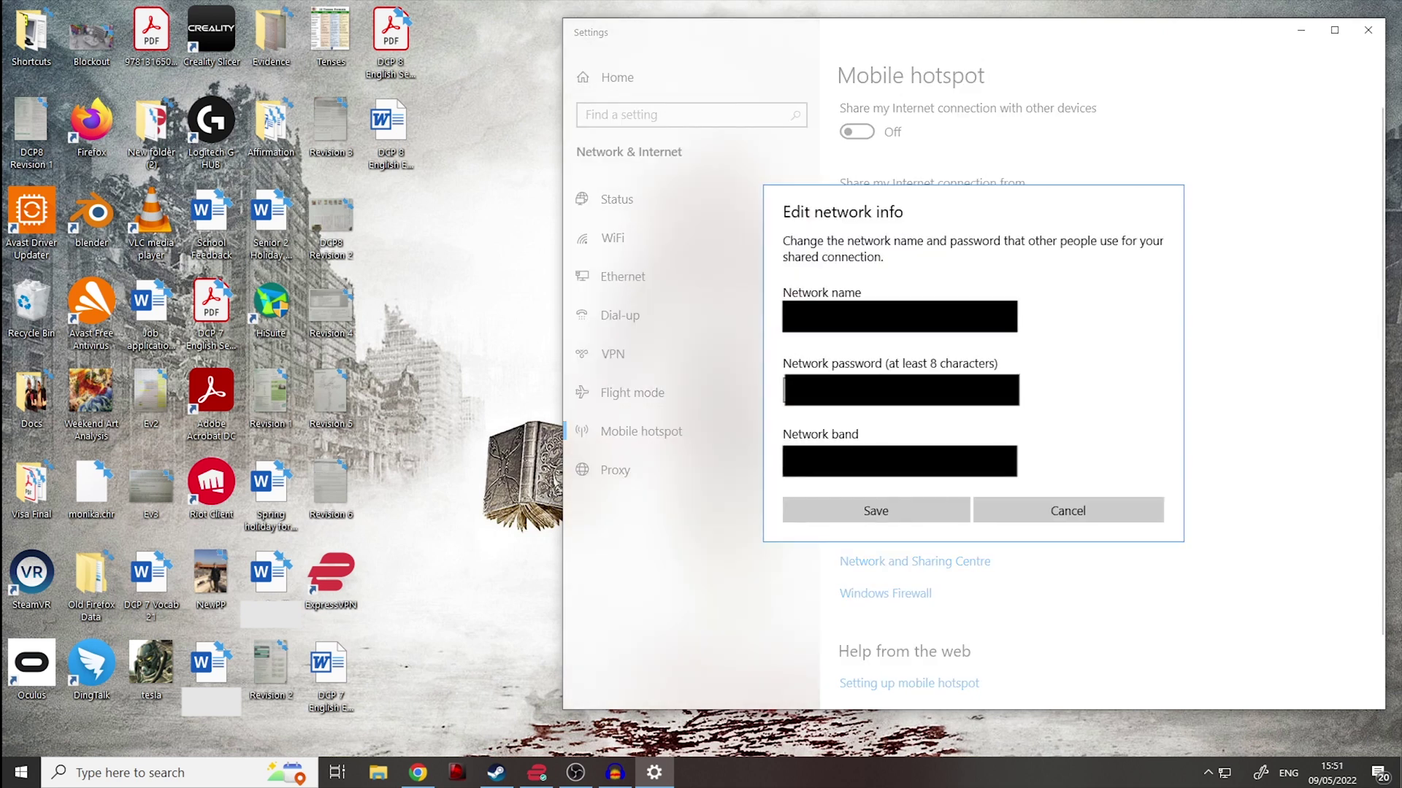
pyautogui.click(929, 511)
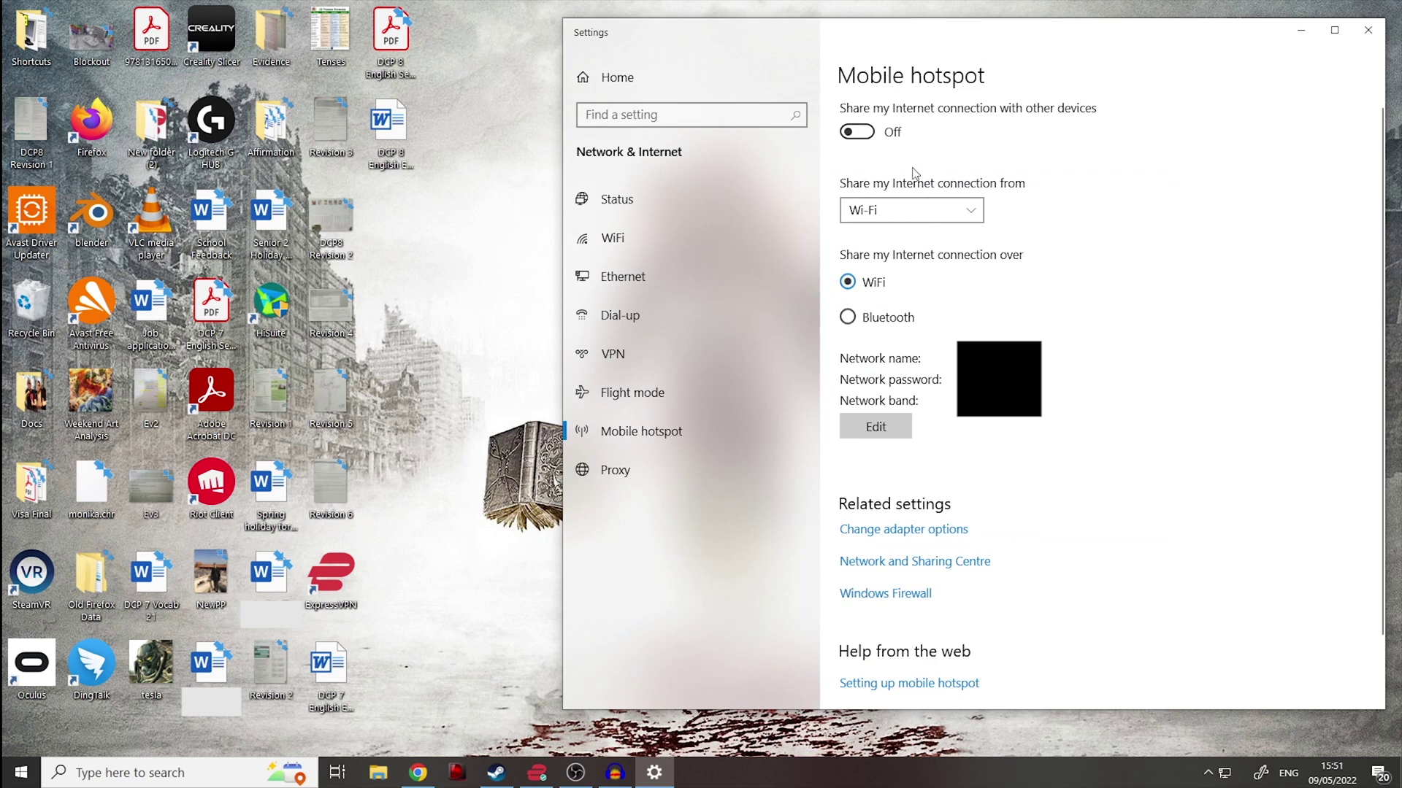
pyautogui.click(861, 137)
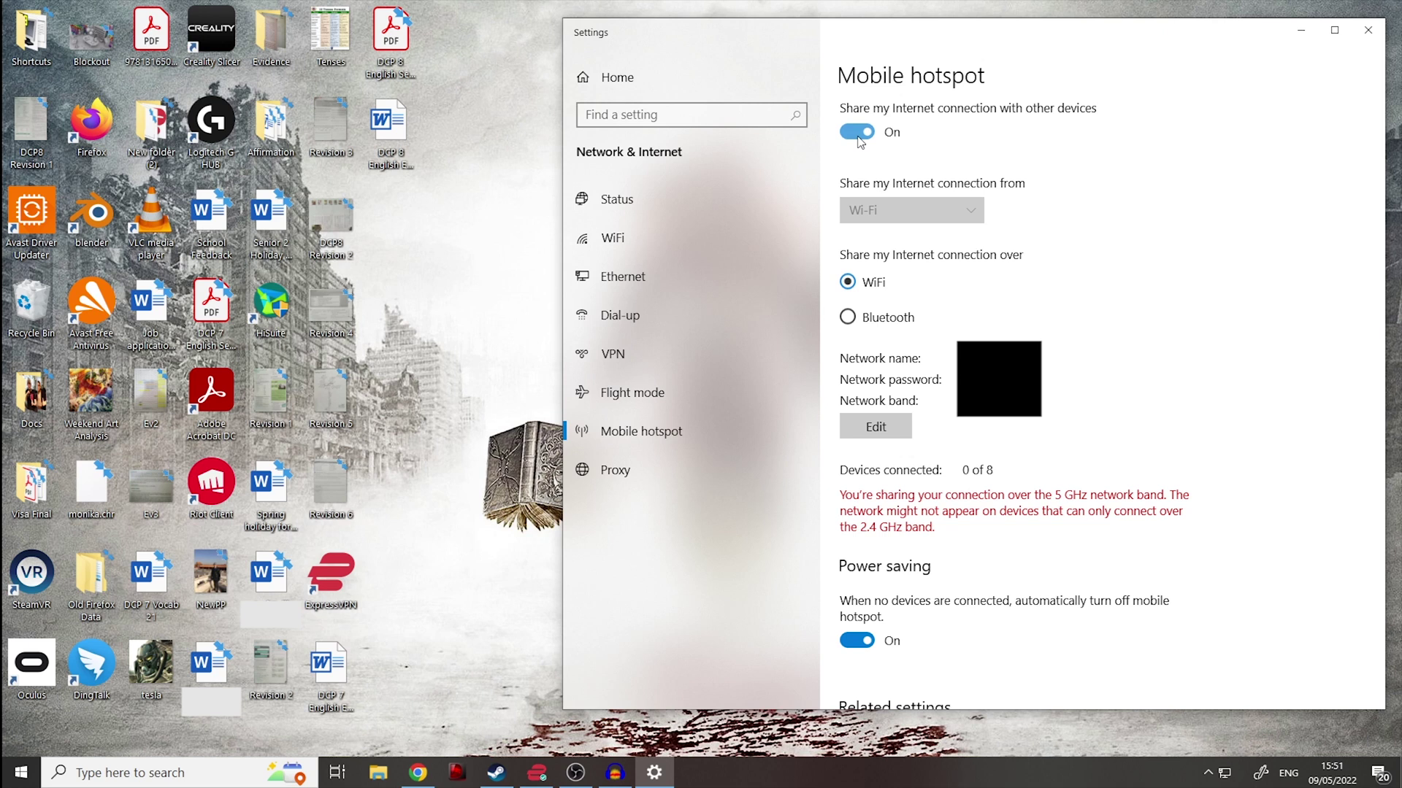
pyautogui.click(1301, 30)
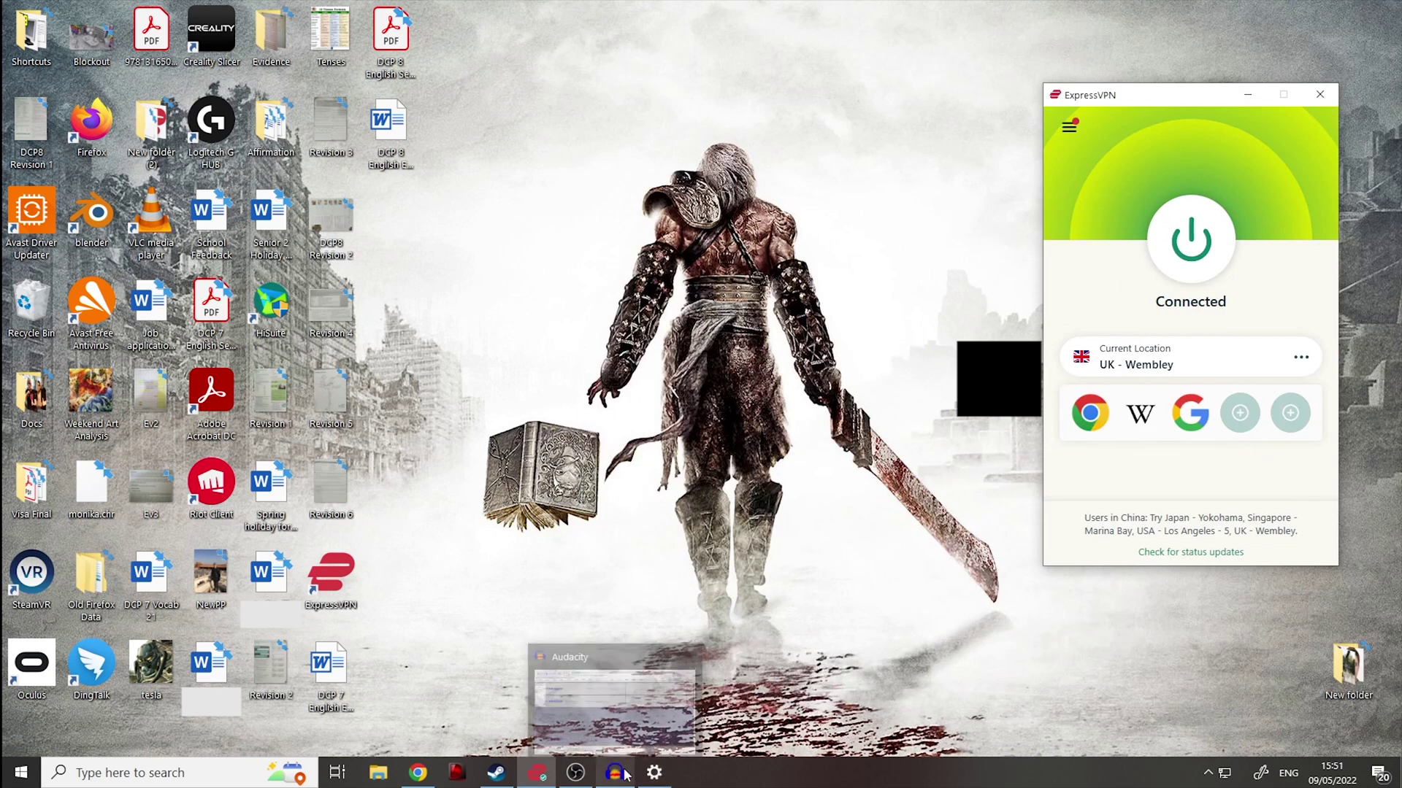
# Restore Settings, switch the hotspot Off, and open Change adapter options.
pyautogui.click(654, 772)
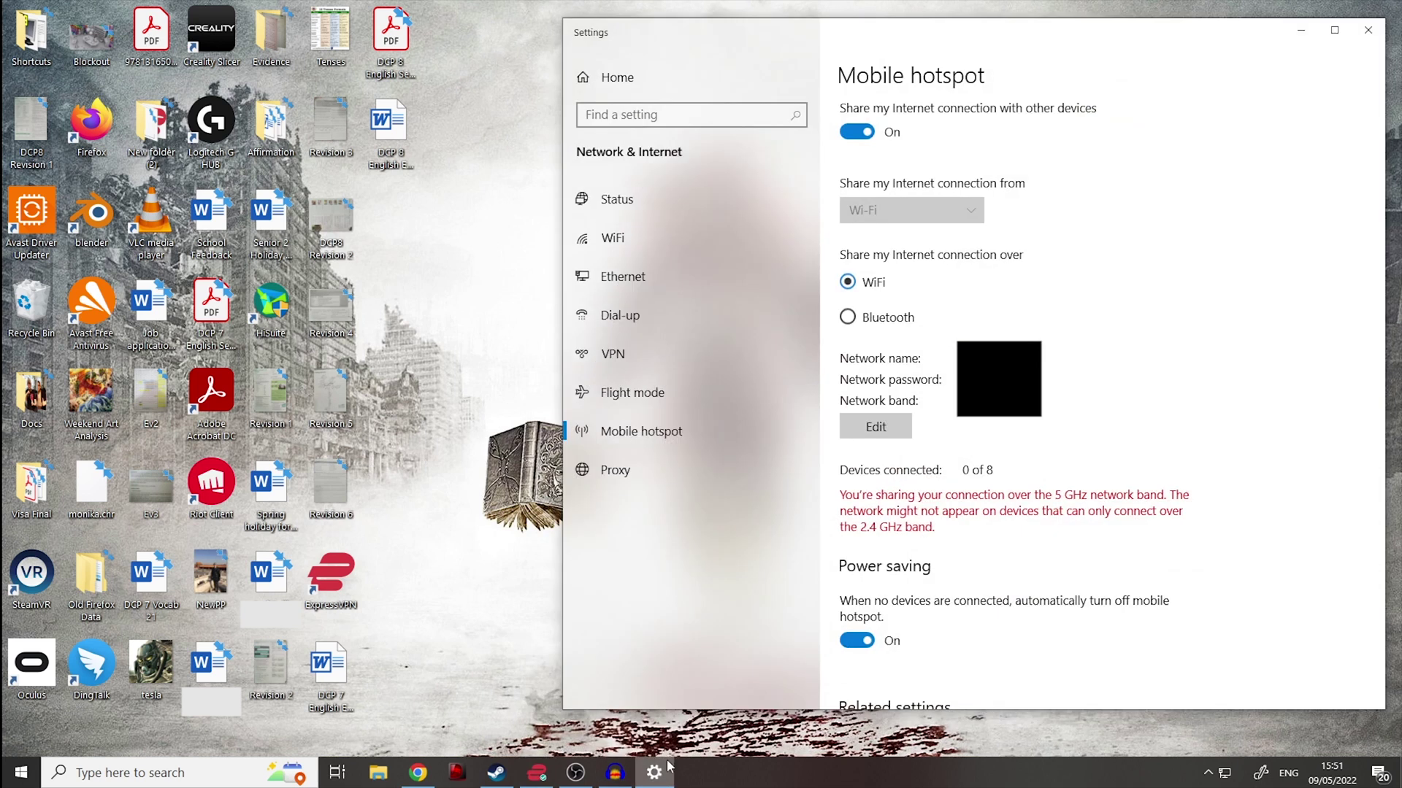
pyautogui.click(858, 132)
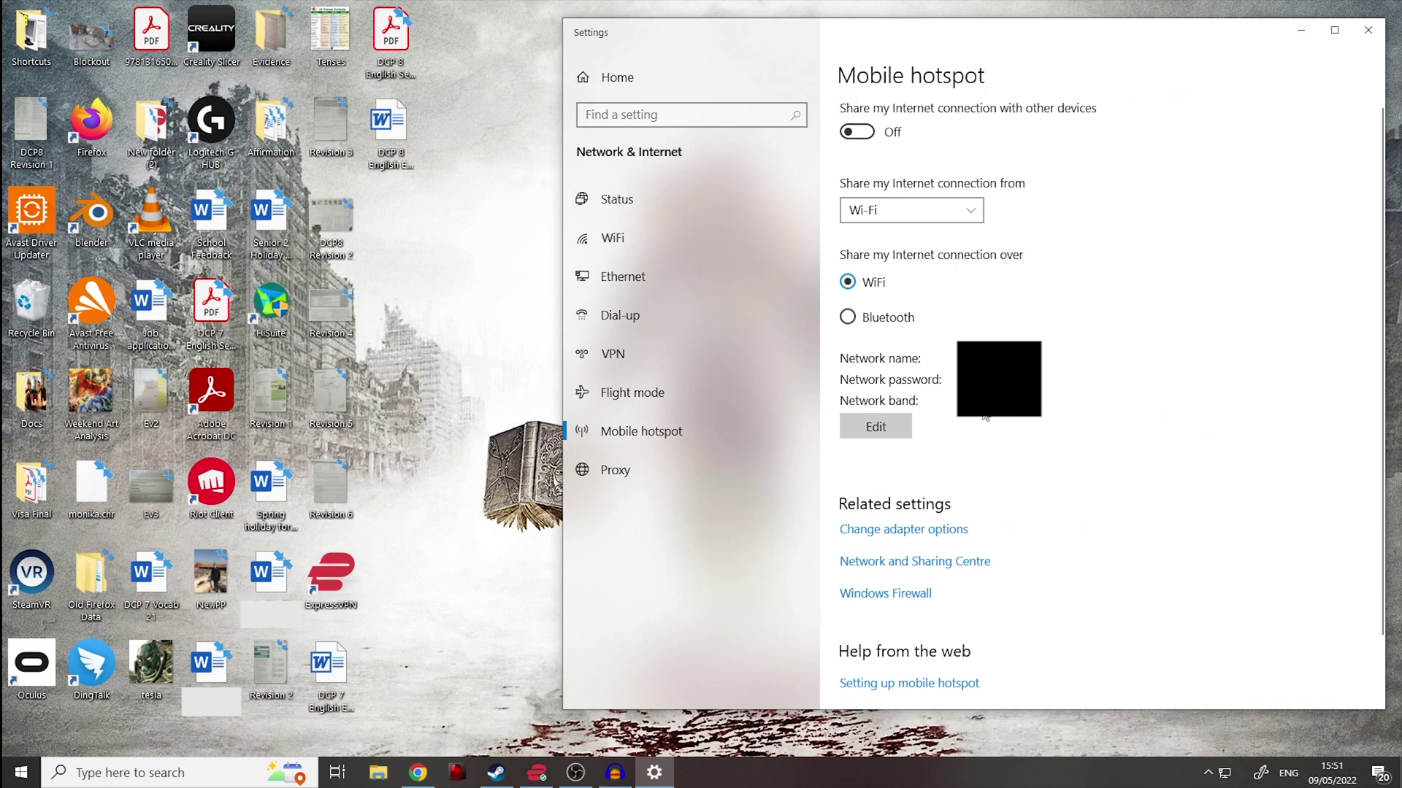
pyautogui.click(940, 529)
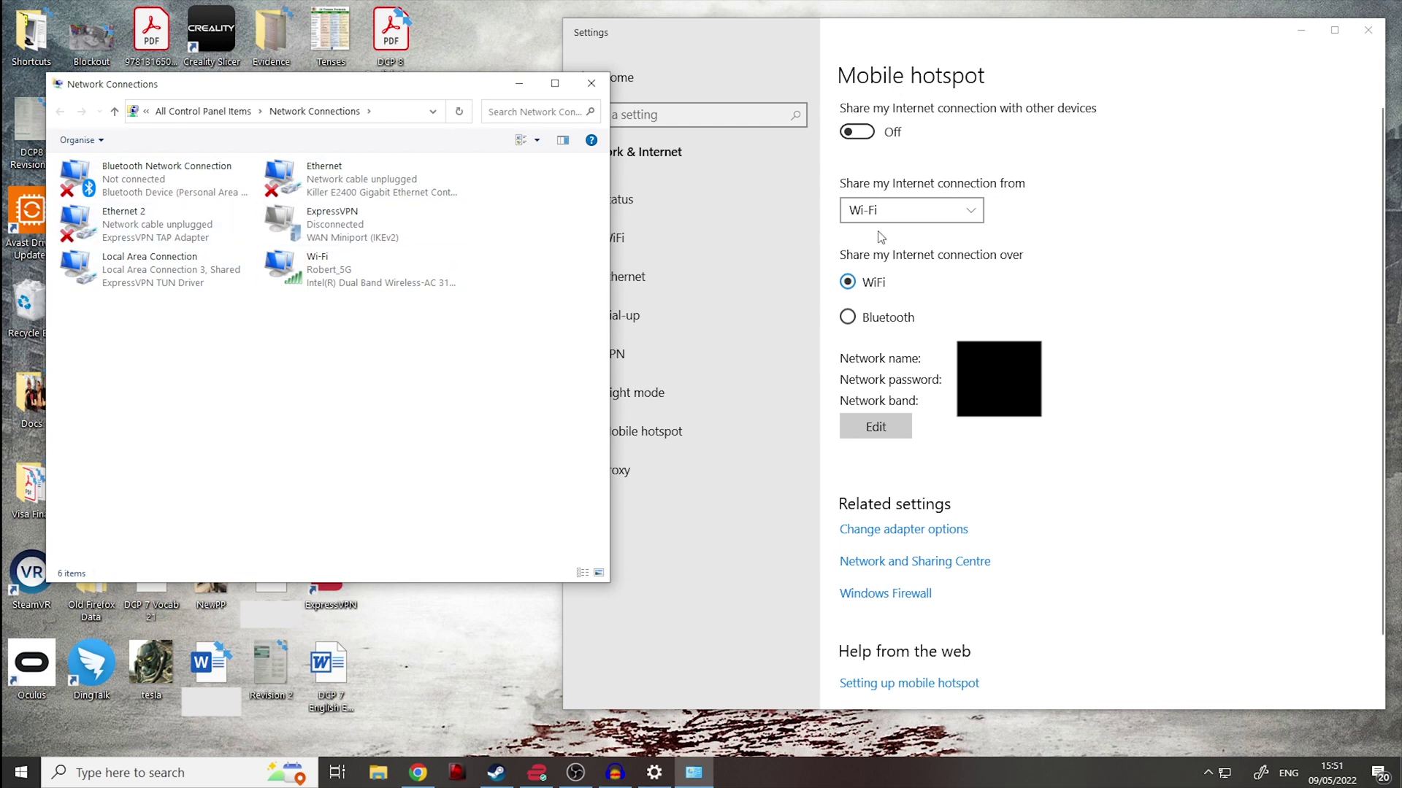
# Turn the hotspot back On, rename-confirm the Hotspot adapter, then select Local Area Connection.
pyautogui.click(868, 134)
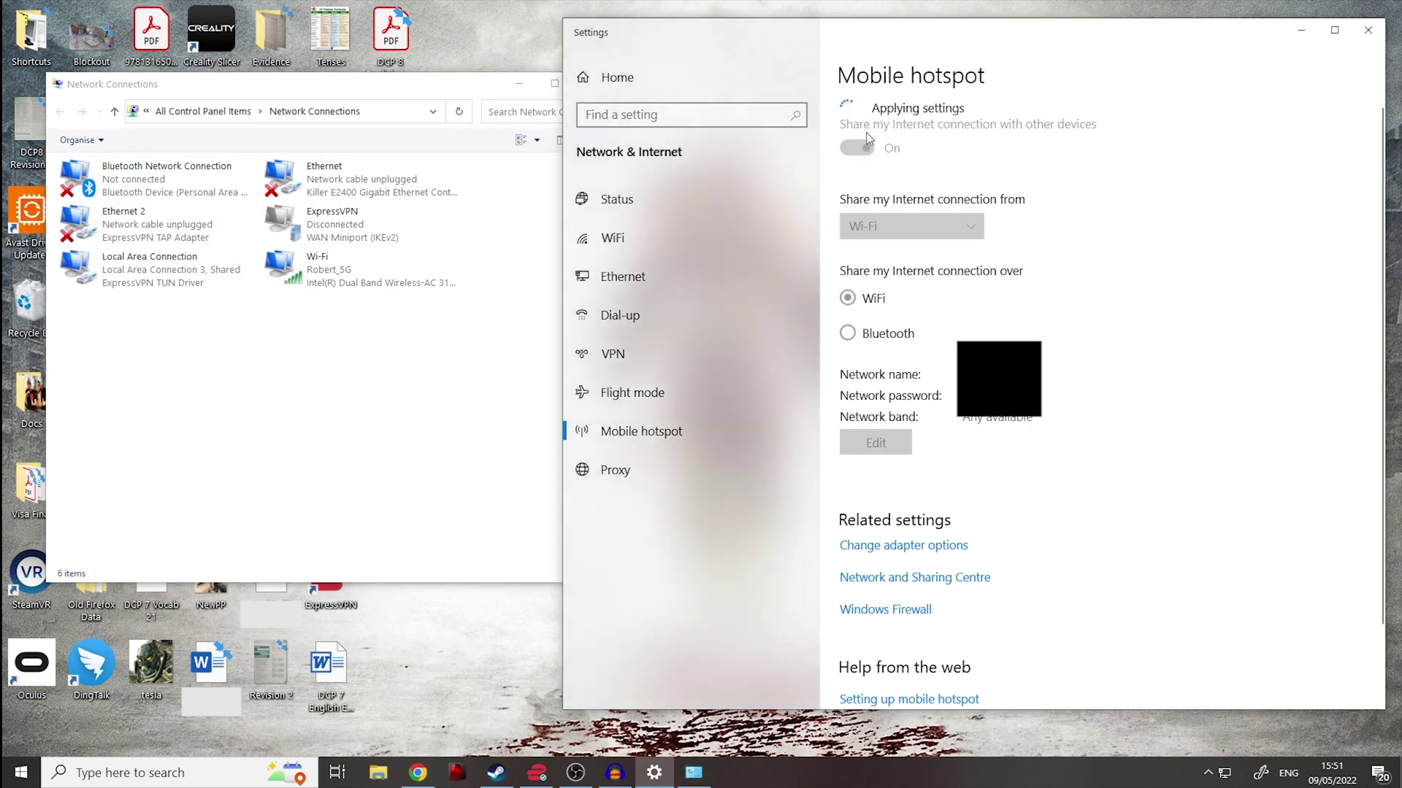
pyautogui.click(284, 408)
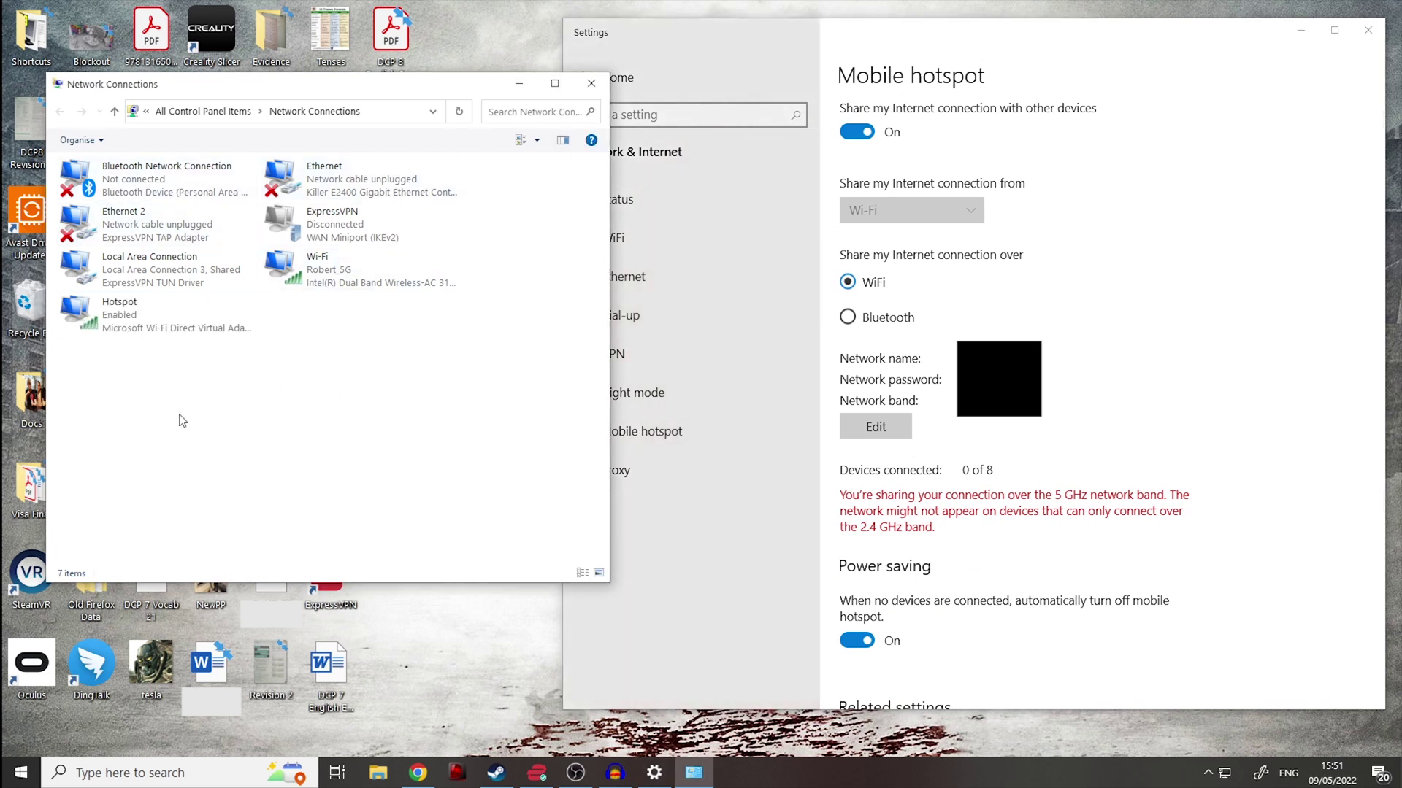
pyautogui.click(142, 321)
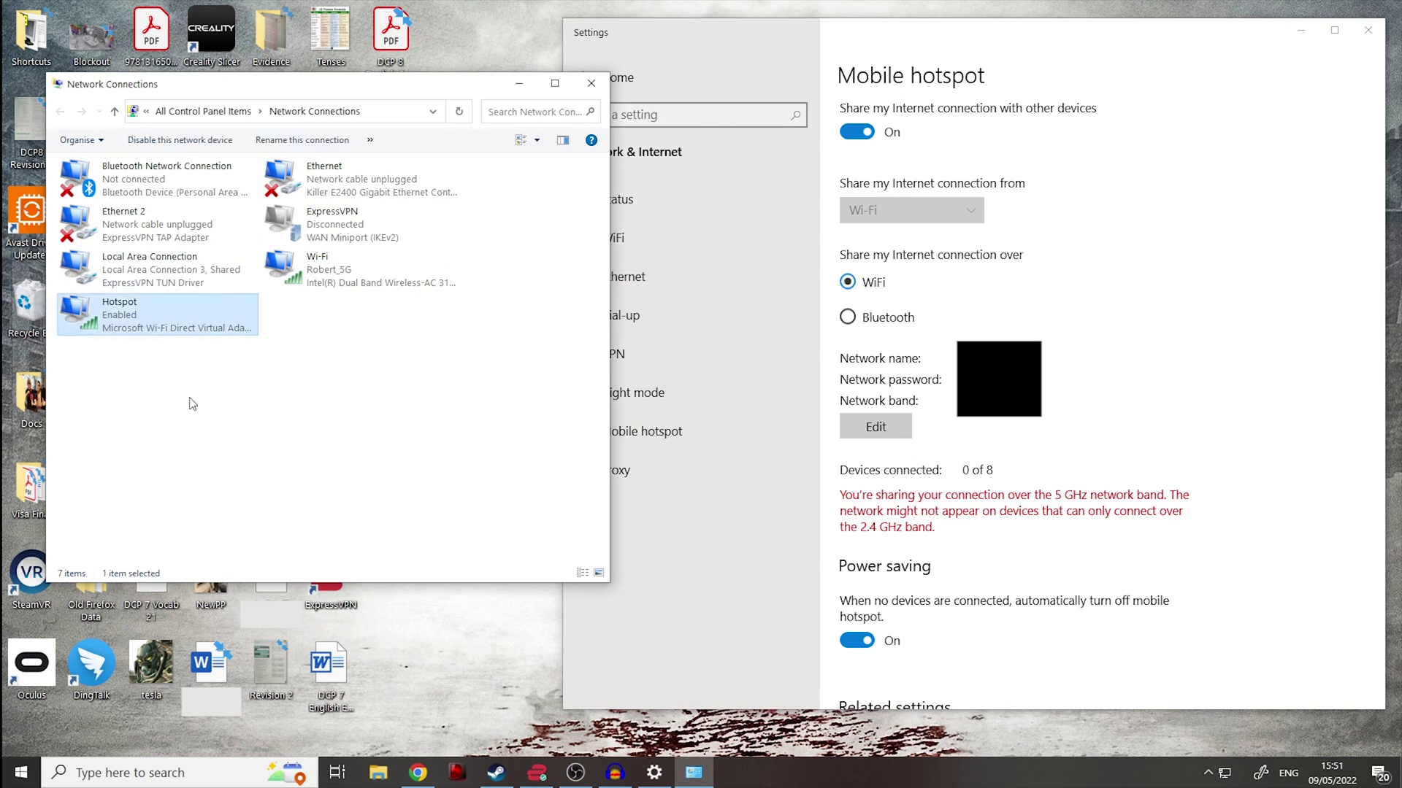
pyautogui.rightClick(135, 329)
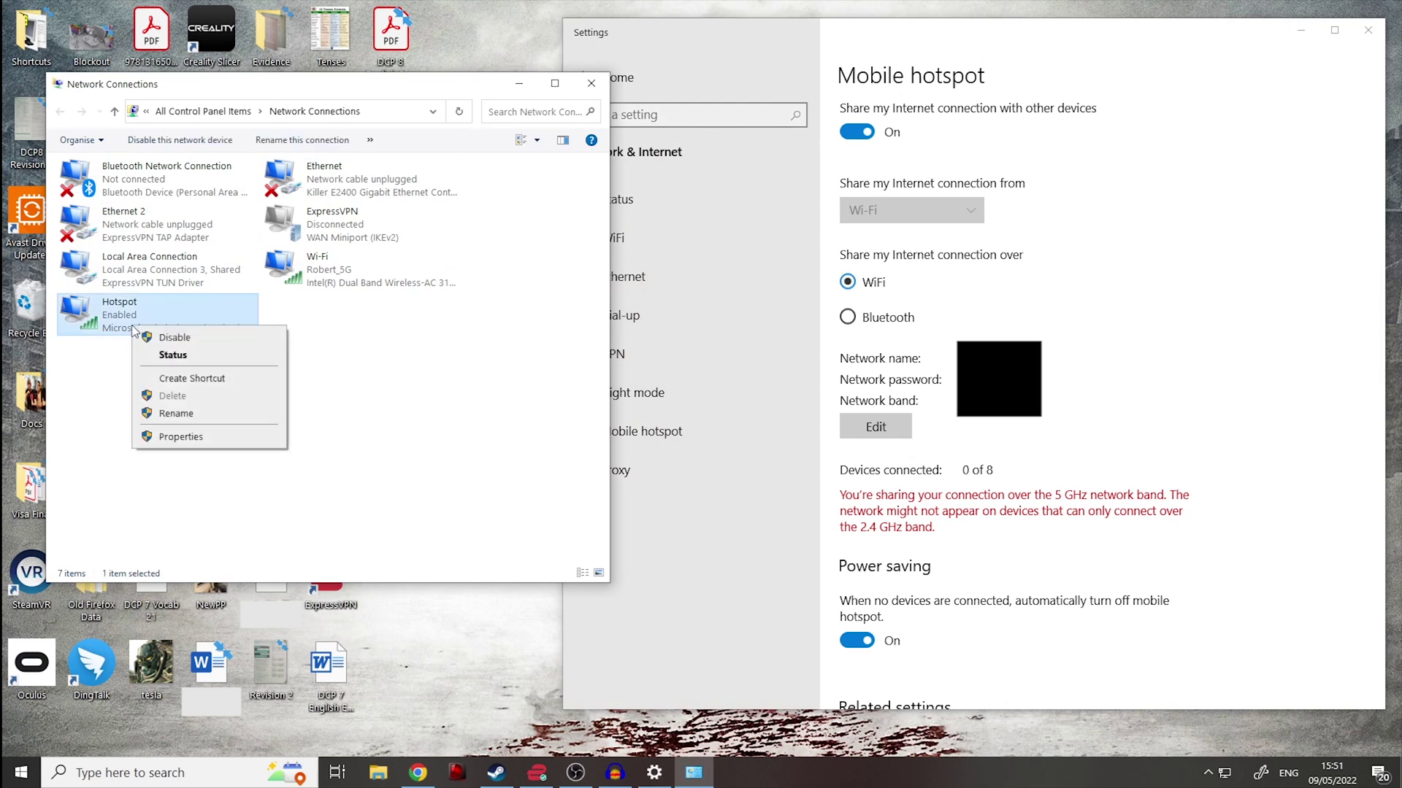
pyautogui.click(214, 410)
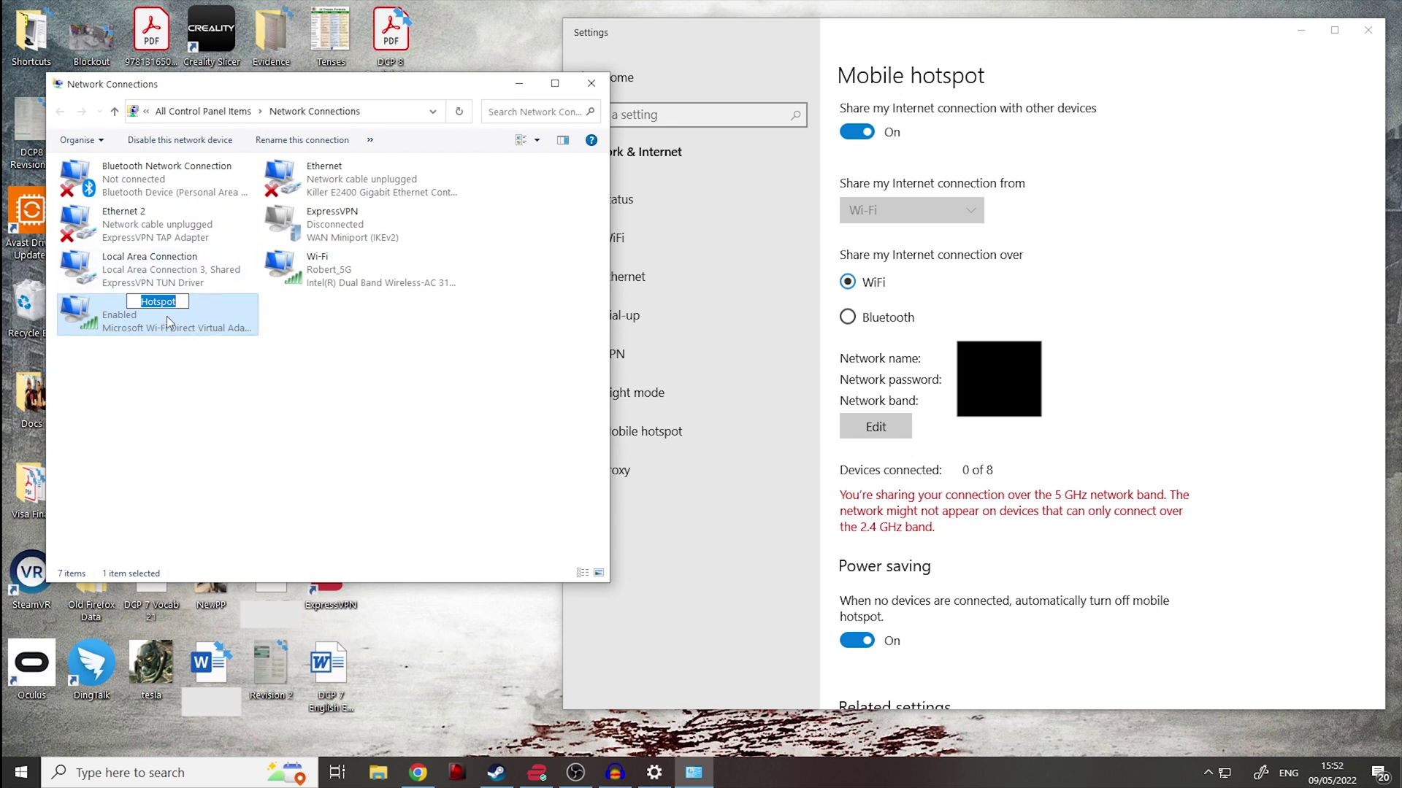
pyautogui.click(191, 382)
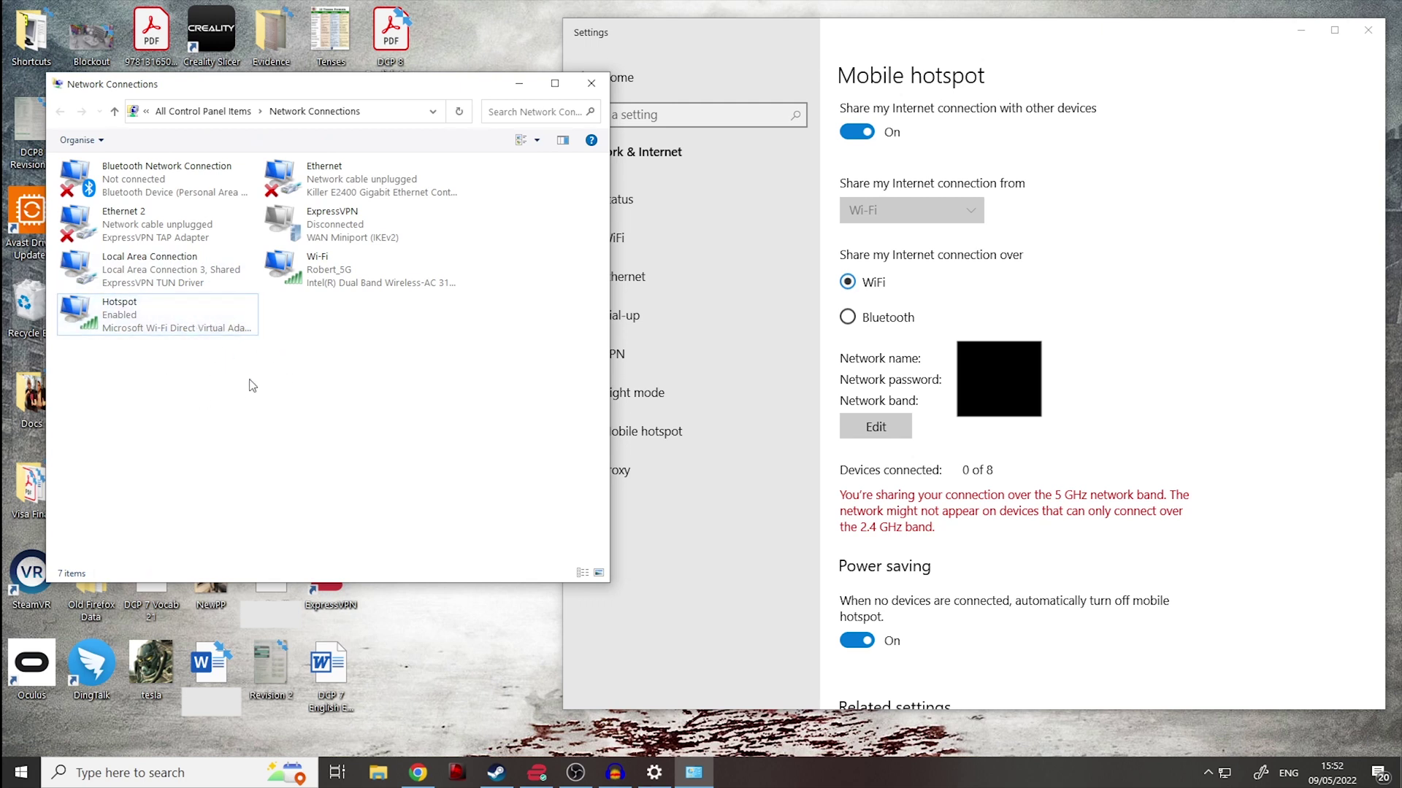
pyautogui.press('Up')
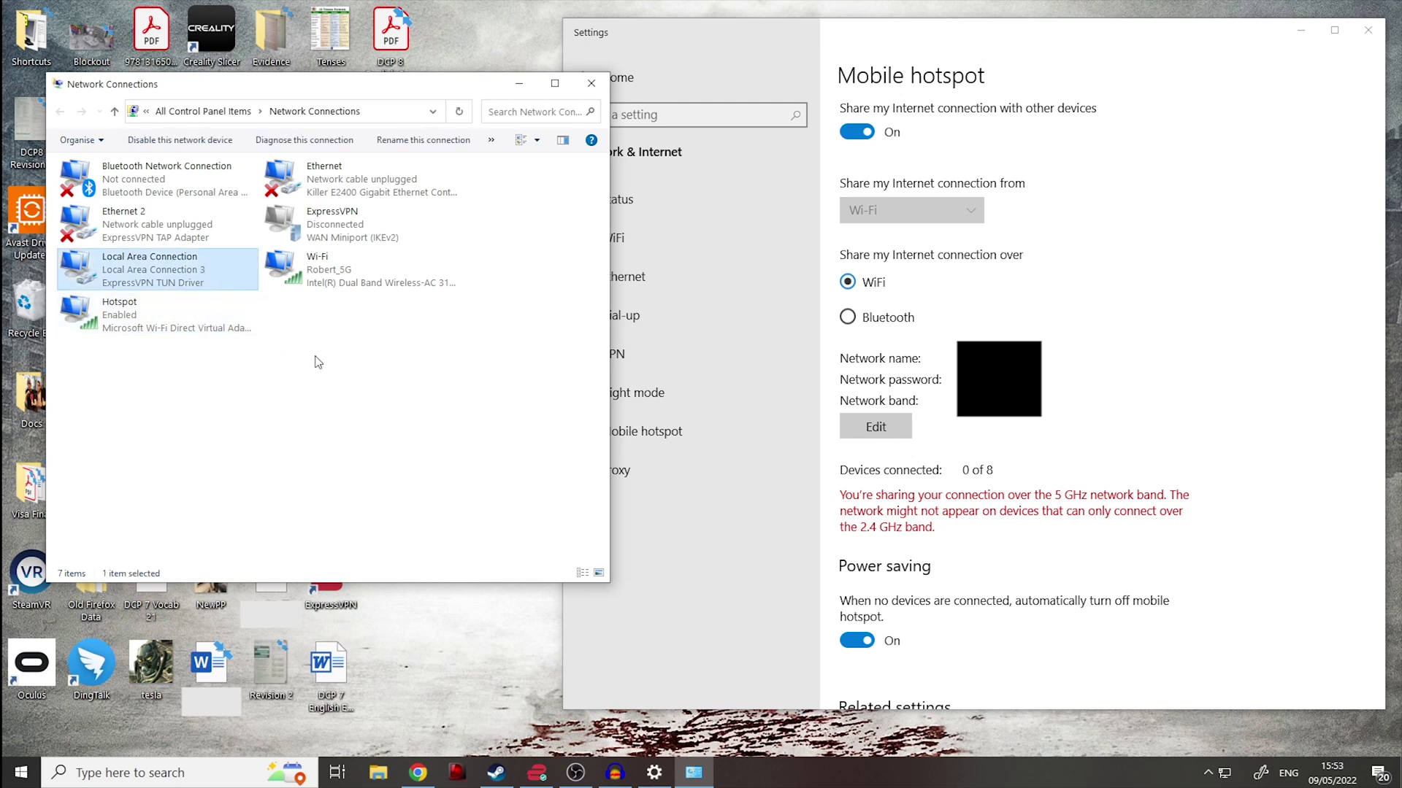
# Enable sharing on Local Area Connection's Sharing tab with Hotspot as the home networking connection.
pyautogui.rightClick(189, 285)
pyautogui.click(253, 431)
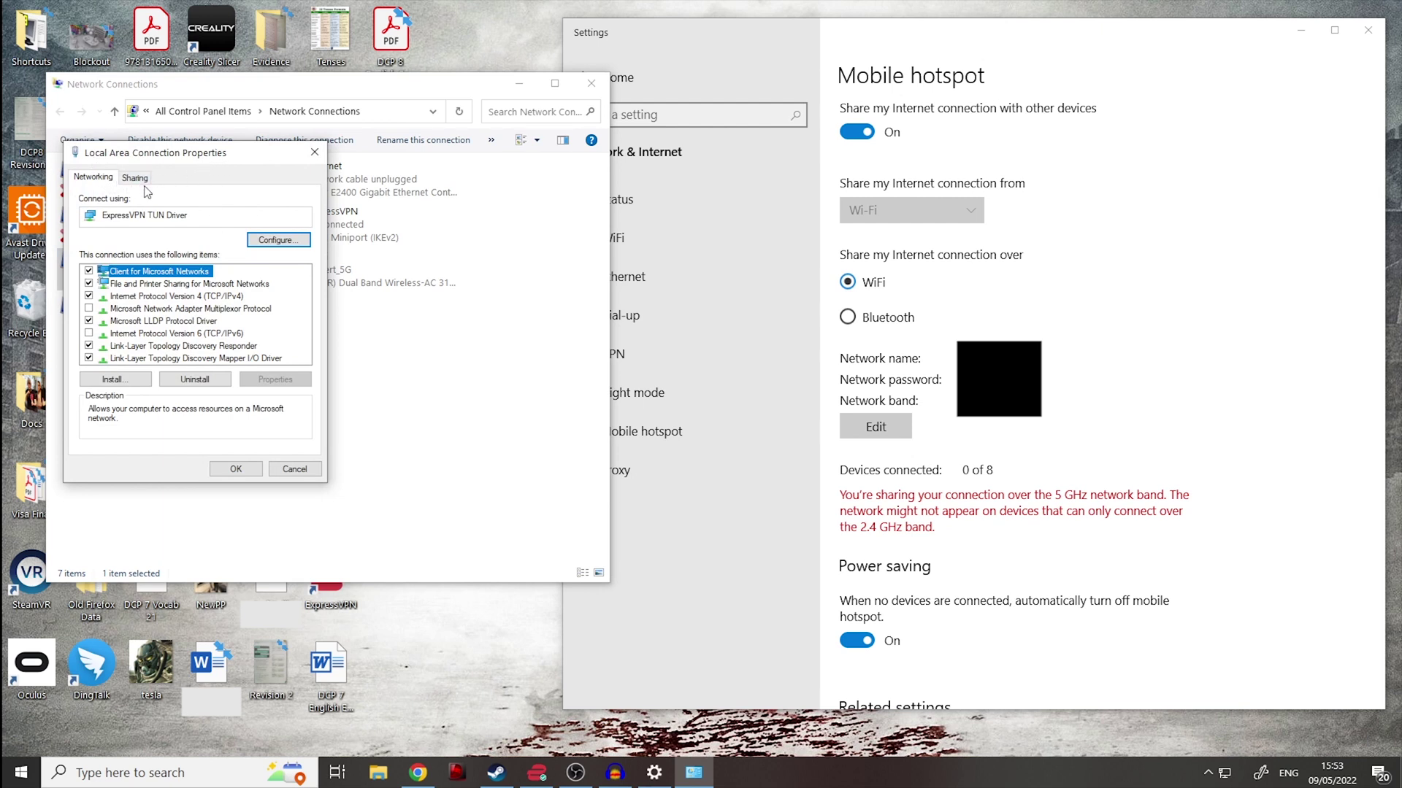
pyautogui.click(137, 180)
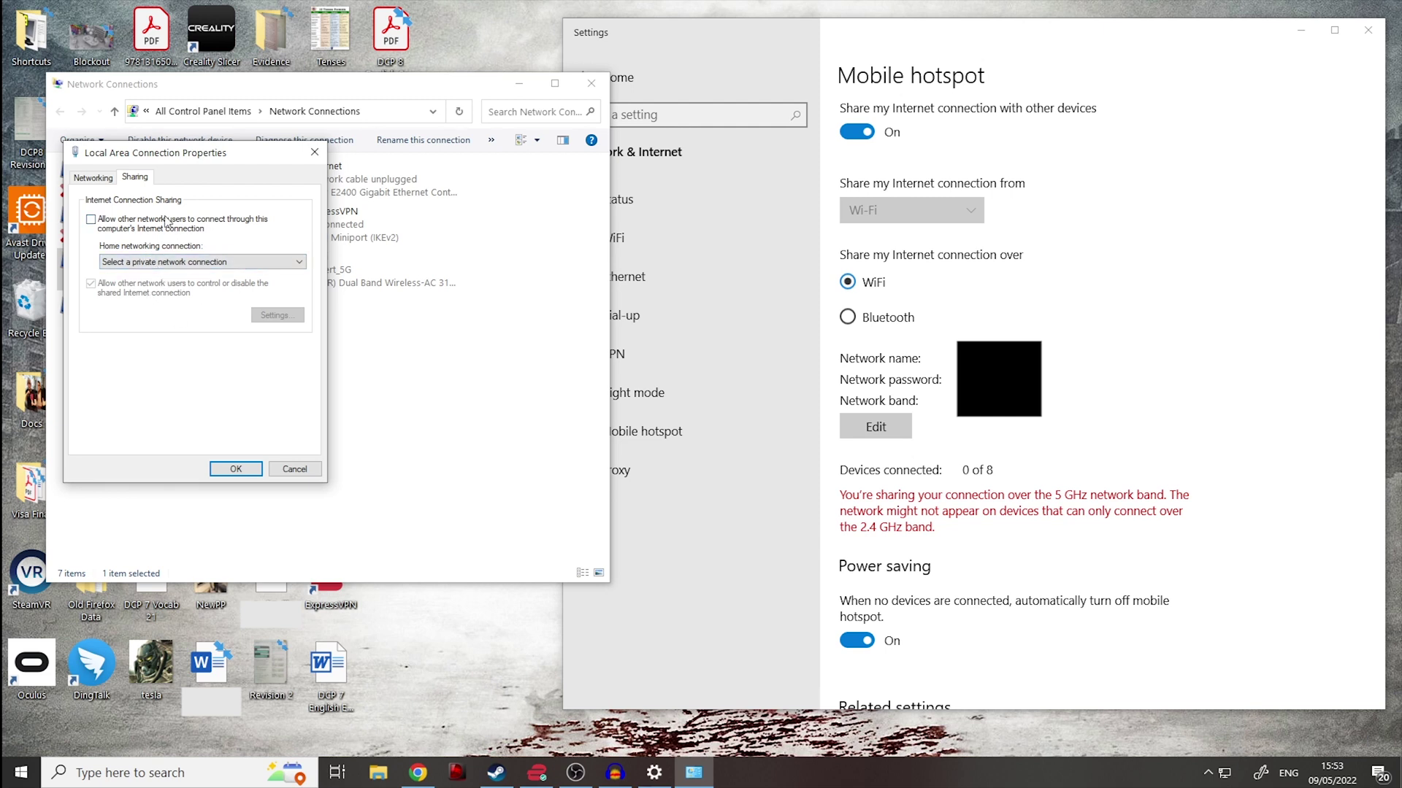
pyautogui.click(93, 226)
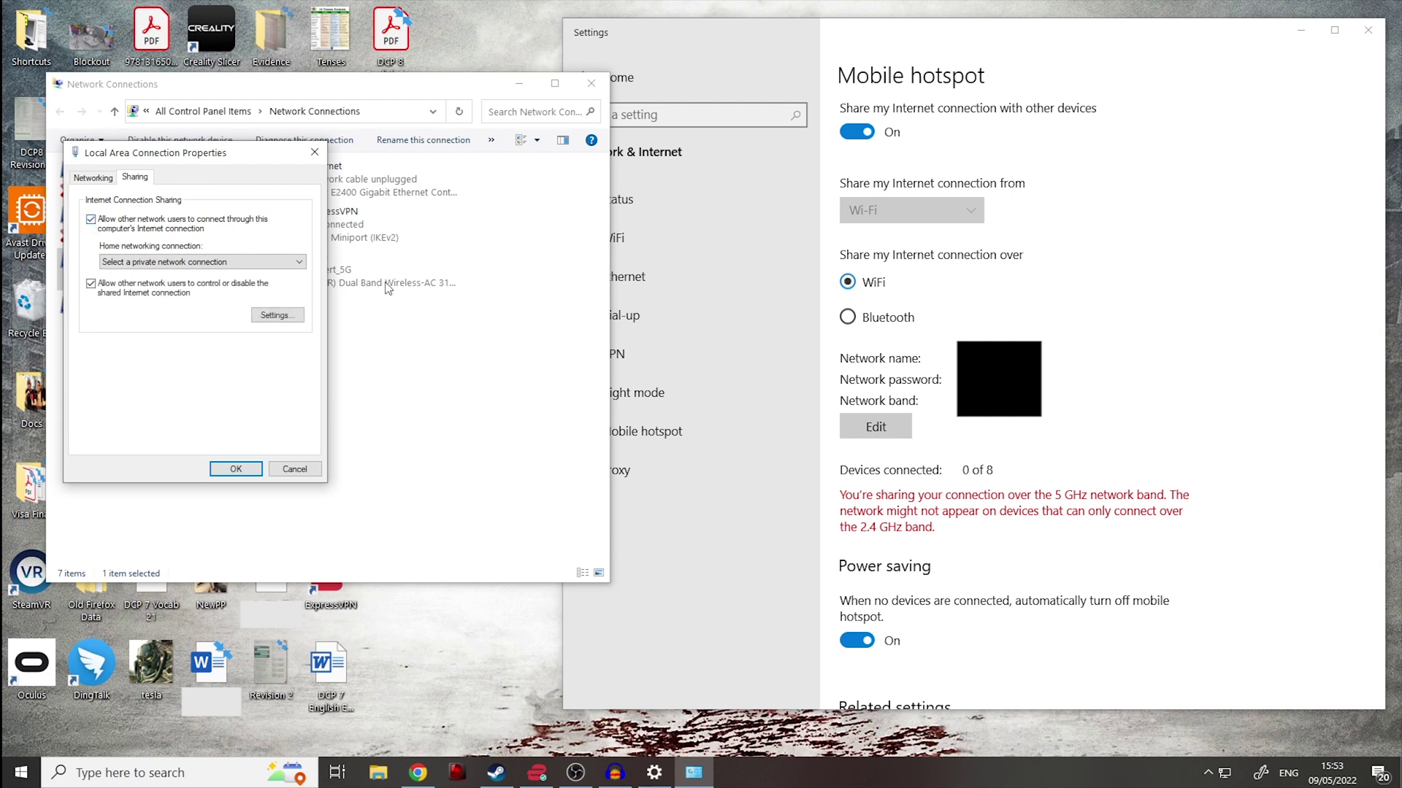
pyautogui.moveTo(165, 159); pyautogui.dragTo(419, 148)
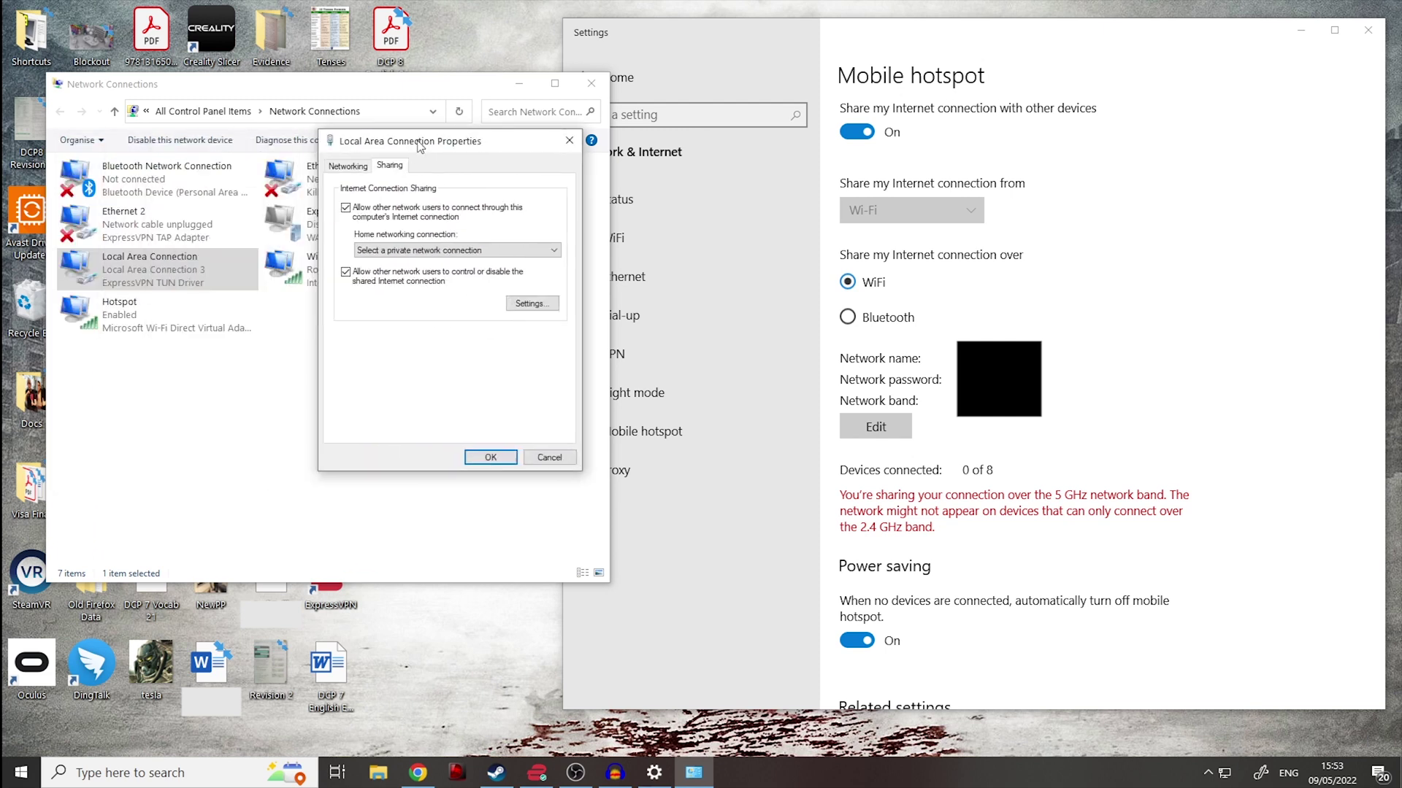
pyautogui.click(436, 251)
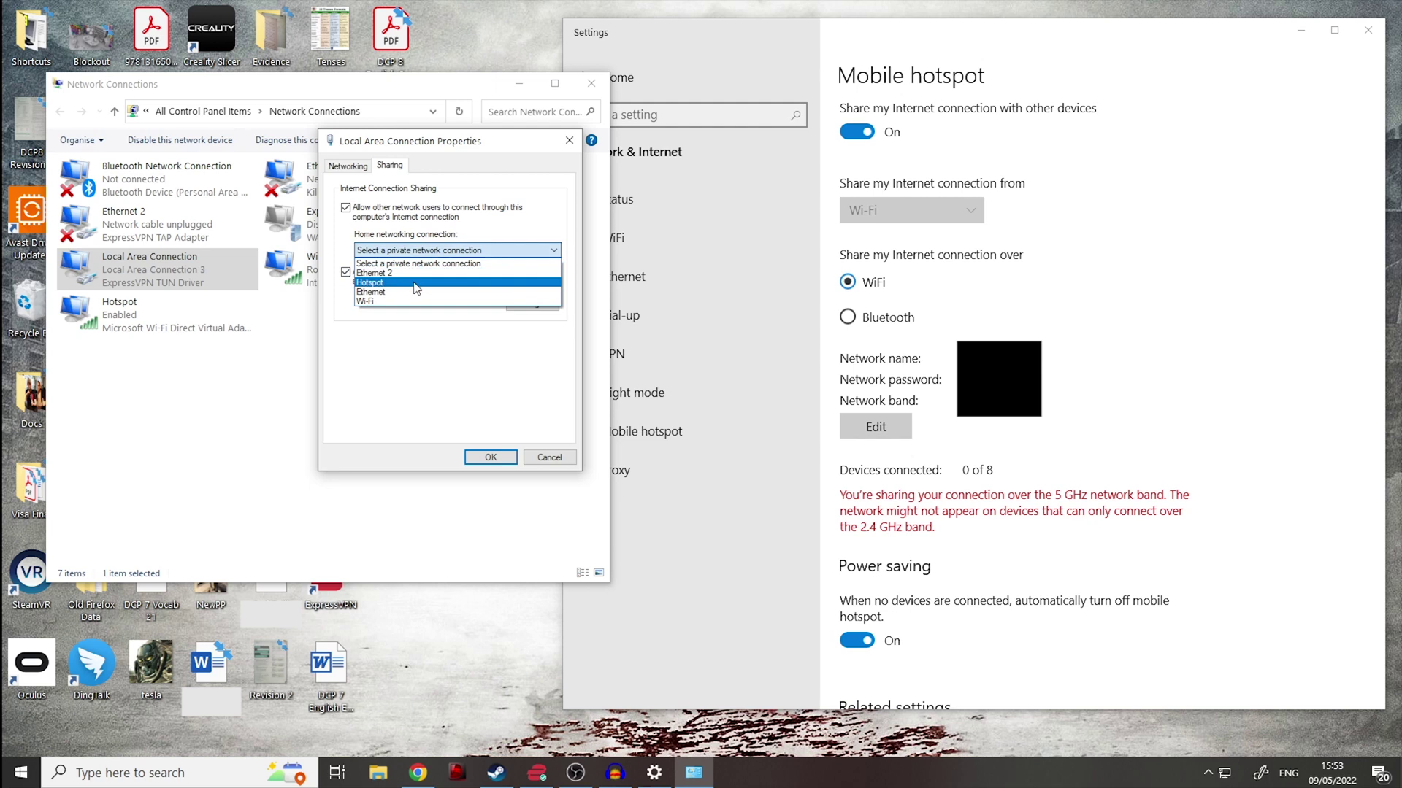
pyautogui.click(416, 283)
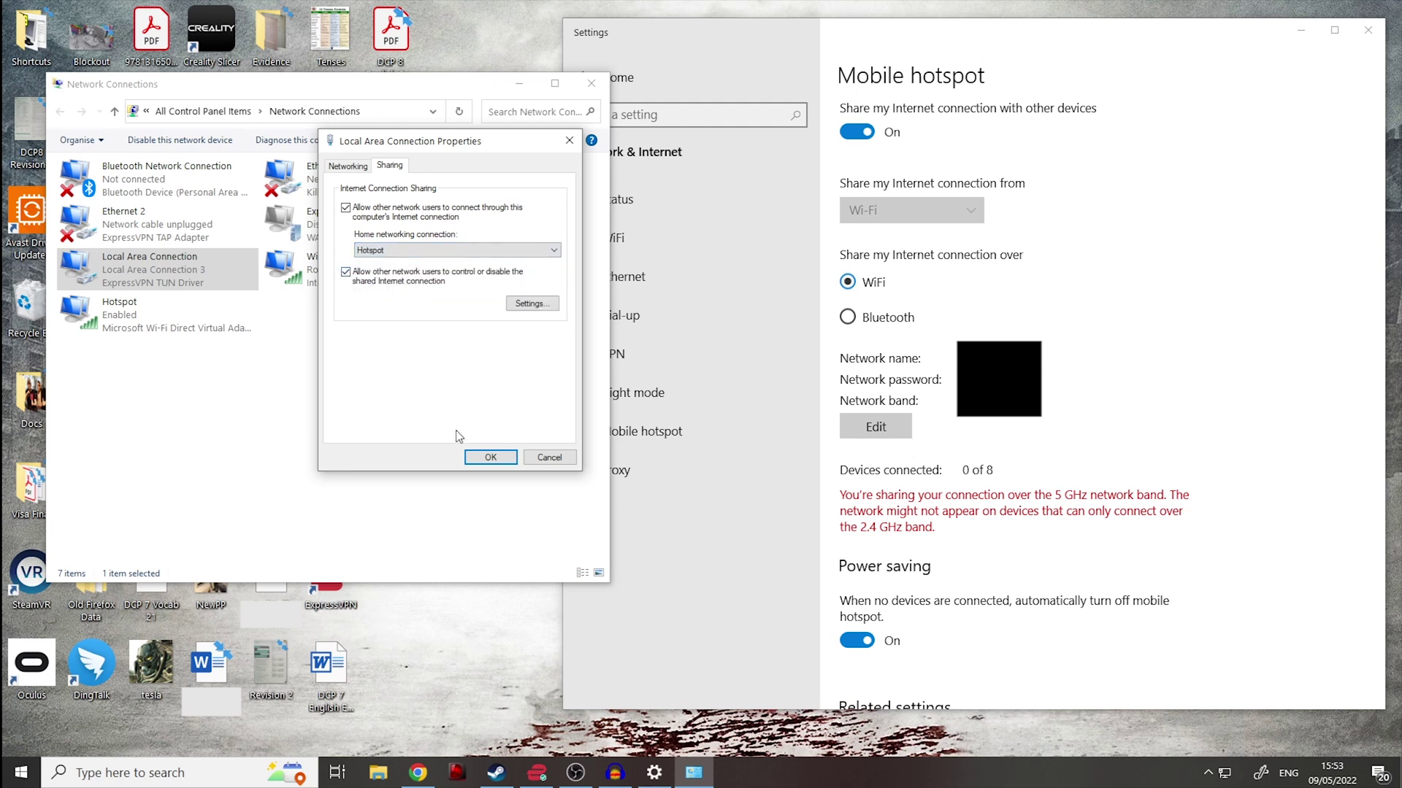
pyautogui.click(489, 457)
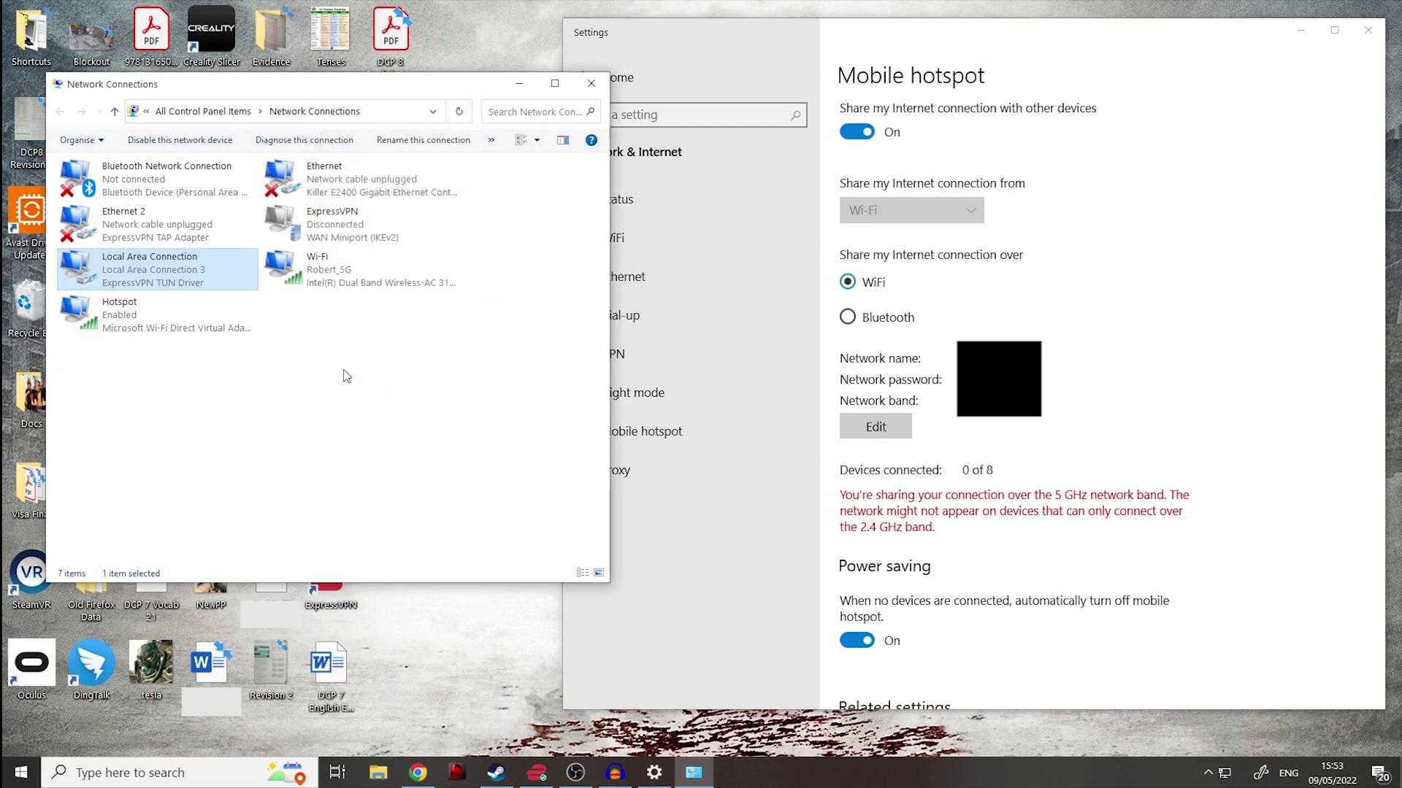
# Deselect the adapter, return to Mobile hotspot settings, and switch sharing back On.
pyautogui.click(315, 363)
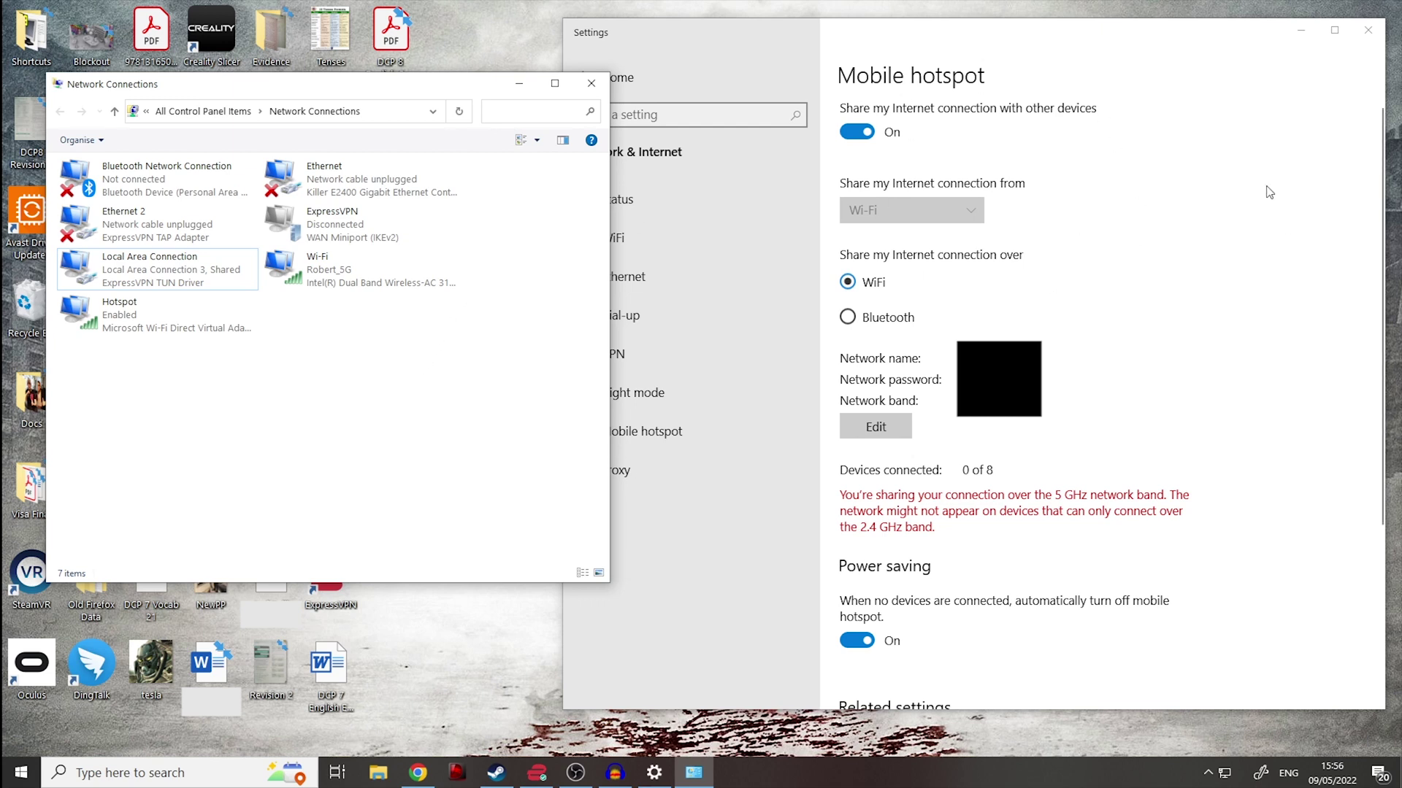
pyautogui.click(1241, 197)
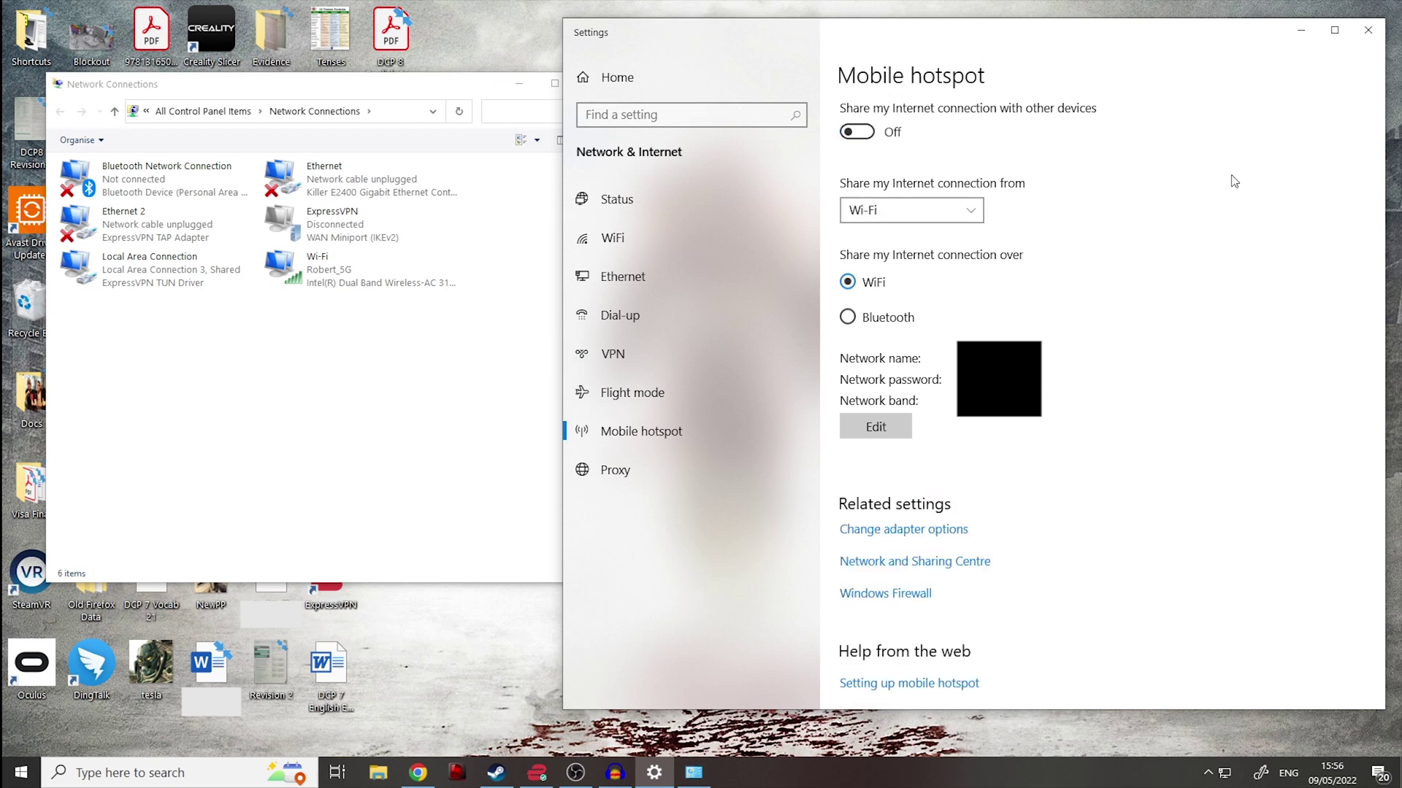
pyautogui.click(861, 133)
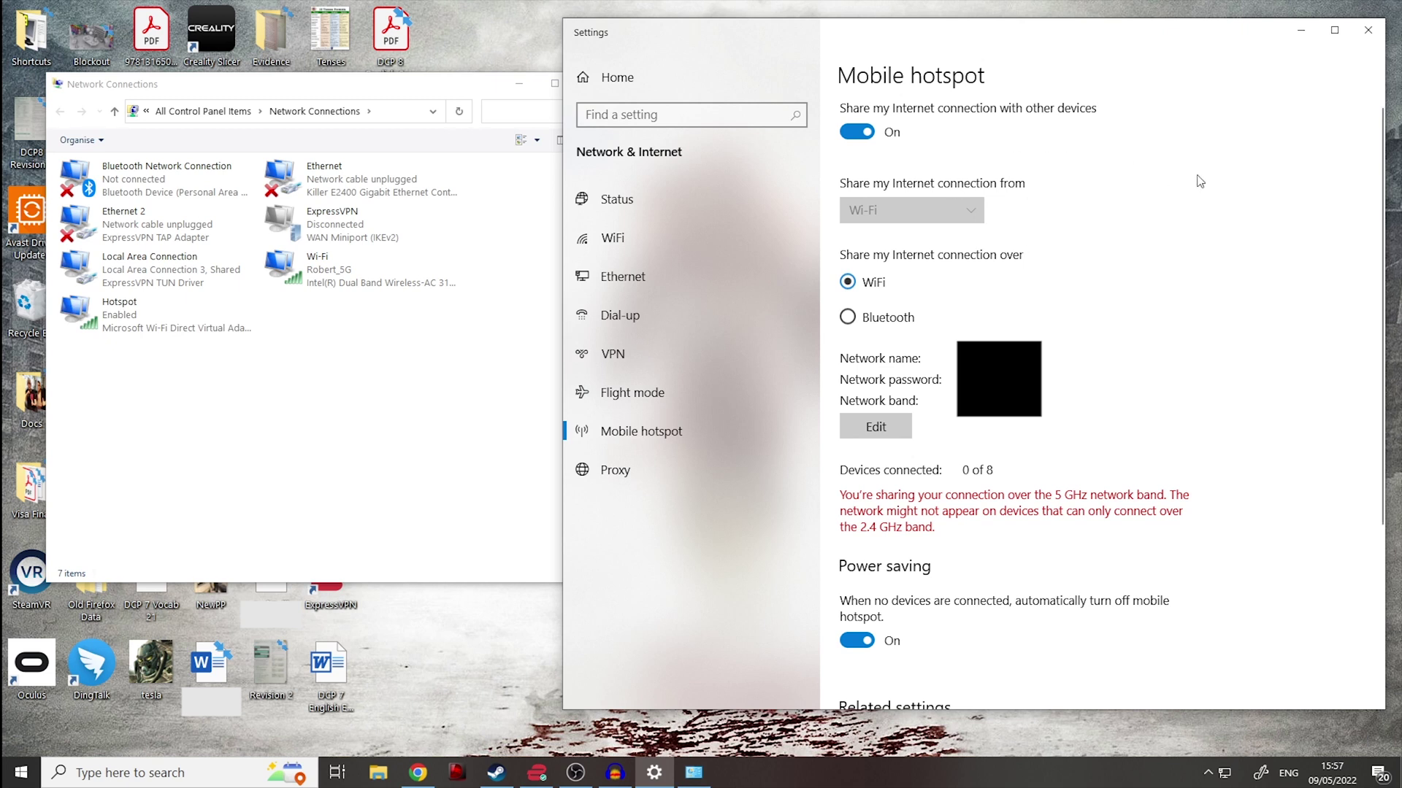
# Minimise Settings and press the ExpressVPN power button to disconnect from UK - Wembley.
pyautogui.click(1301, 31)
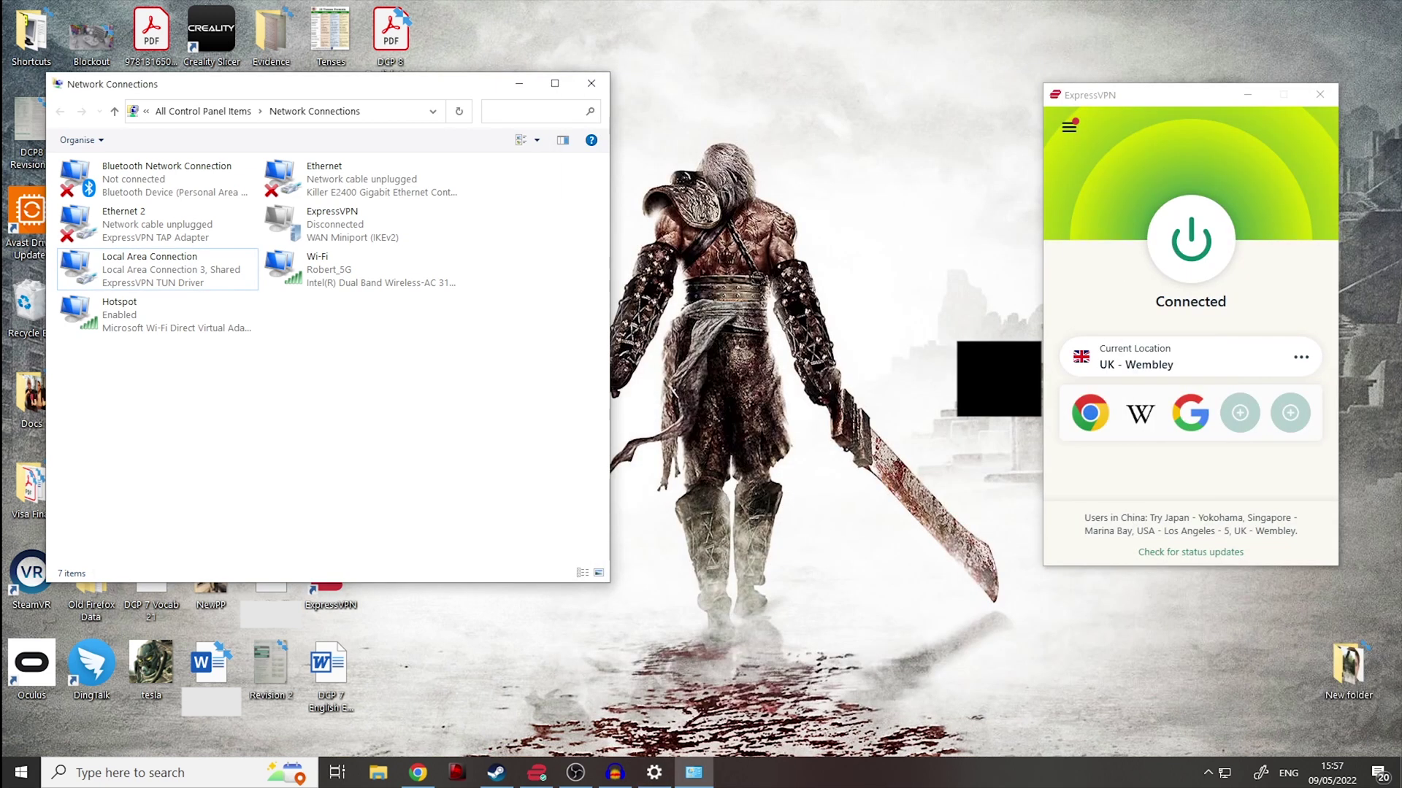
pyautogui.click(911, 310)
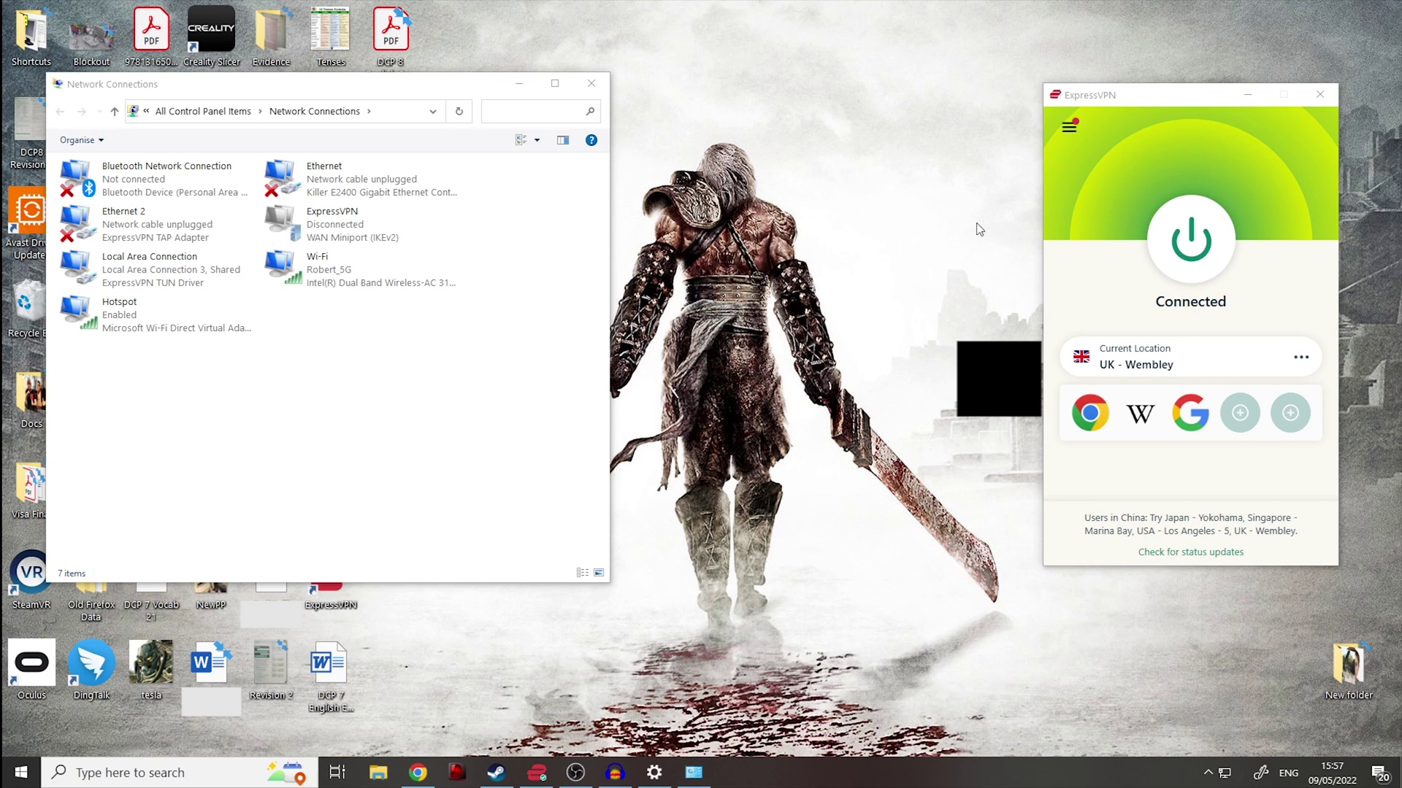
# Disconnect the VPN and connect to the USA - Los Angeles - 5 location.
pyautogui.click(1188, 245)
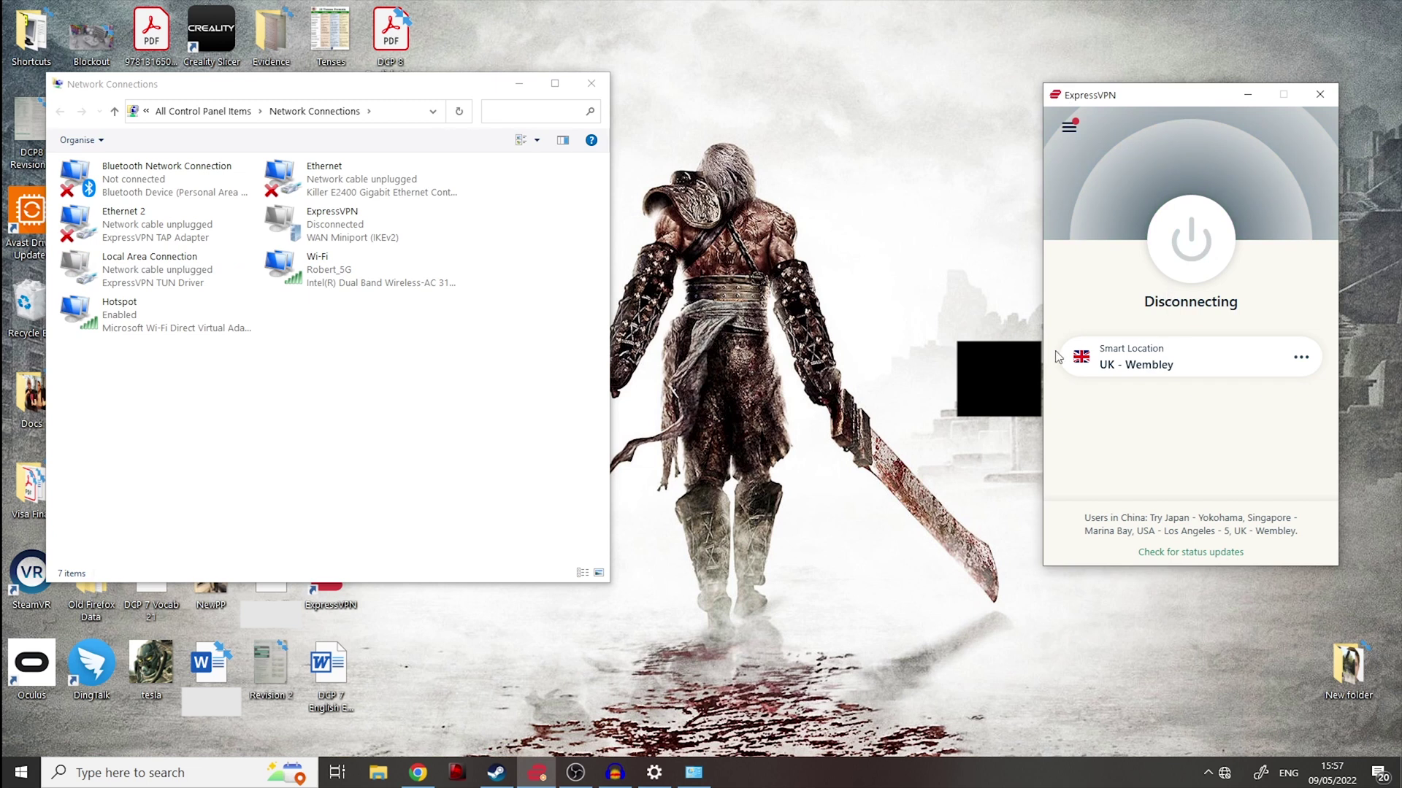
pyautogui.click(1104, 425)
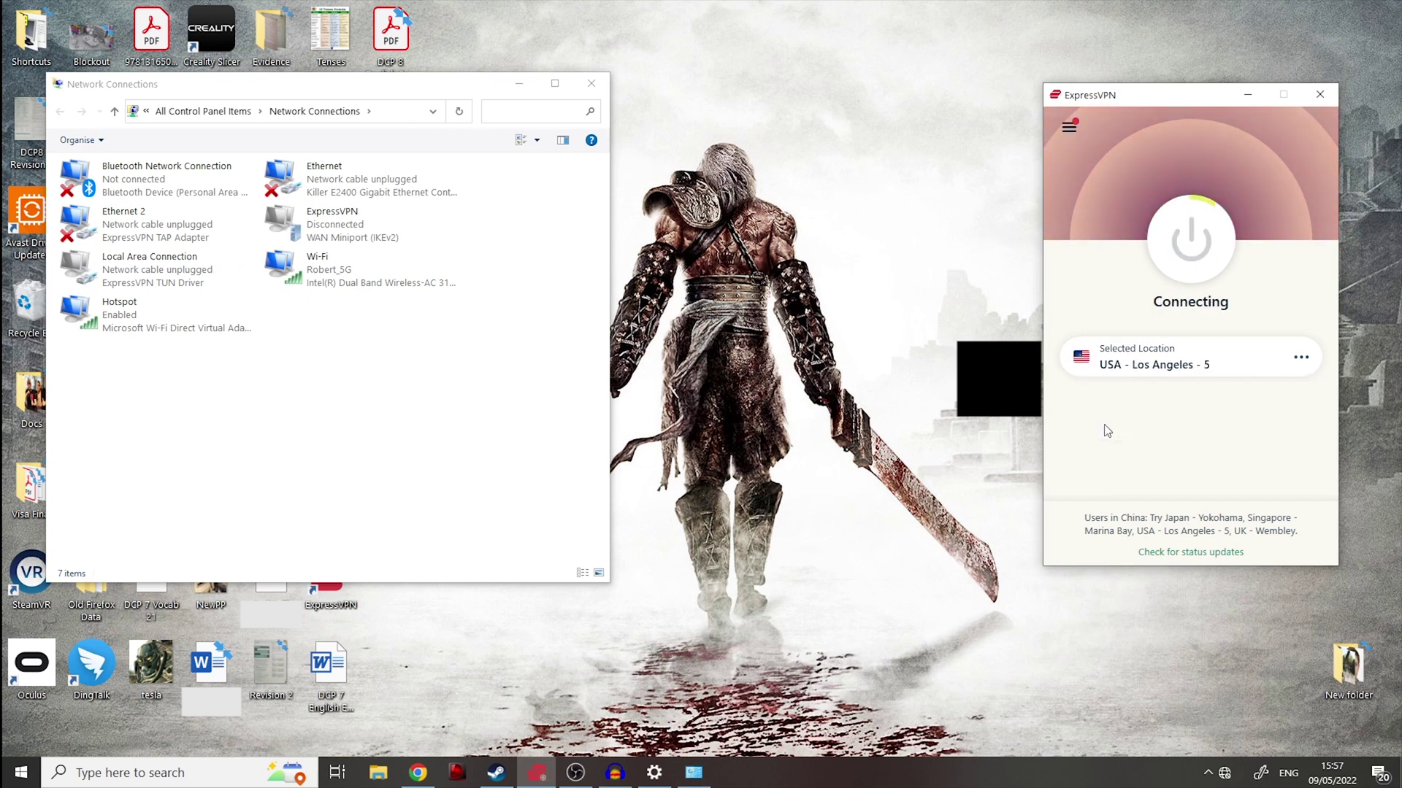